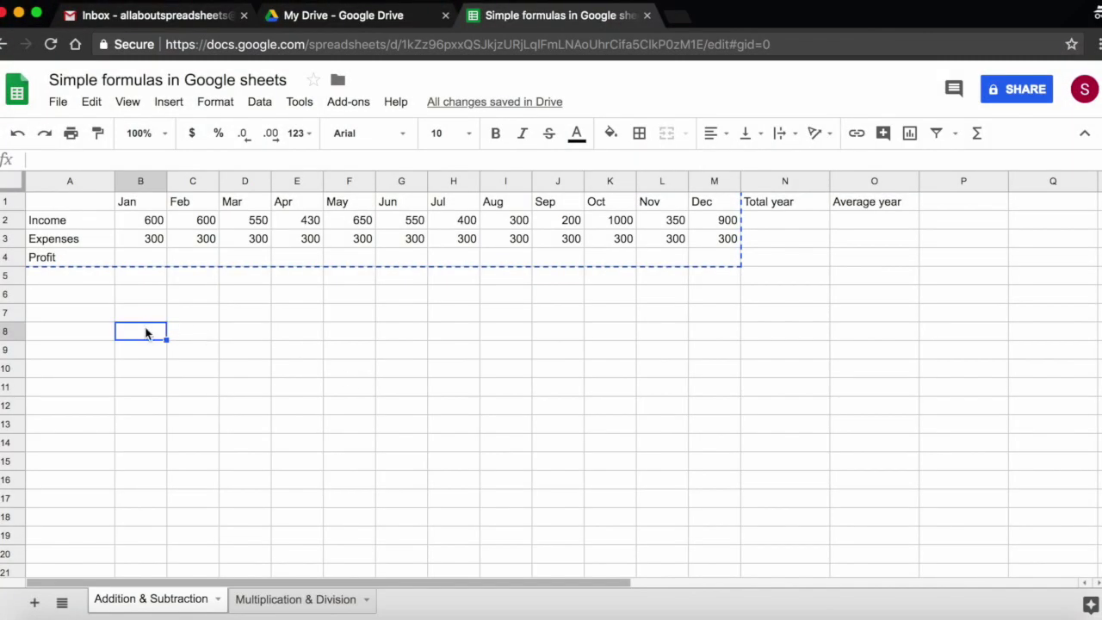
Step: Enter =B2-B3 in B4 so January's profit shows Income minus Expenses, 300
click(74, 221)
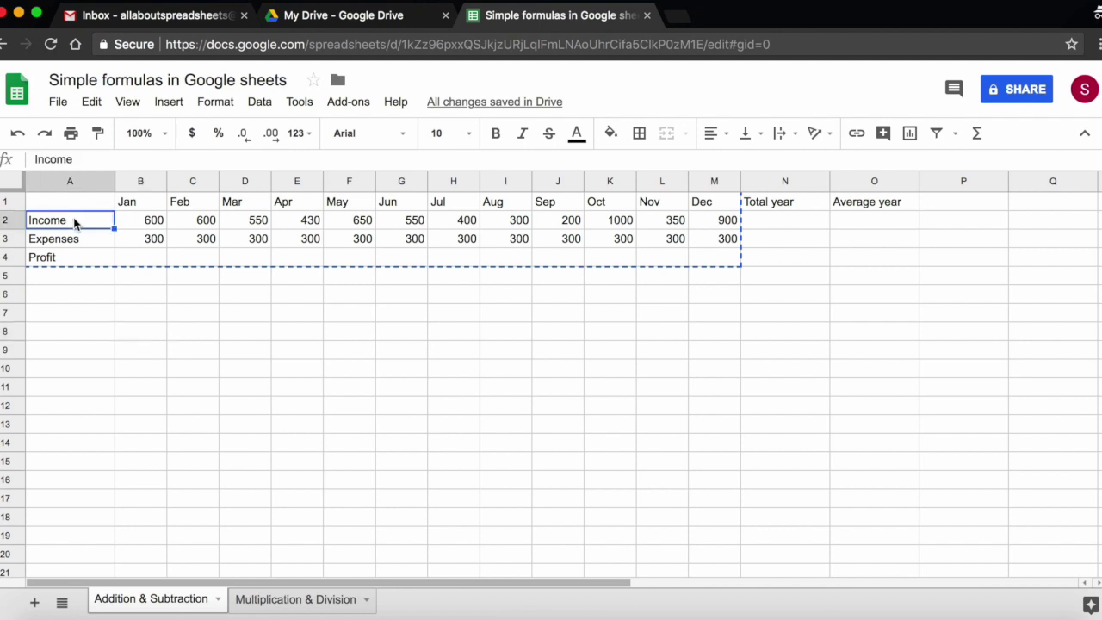
click(74, 240)
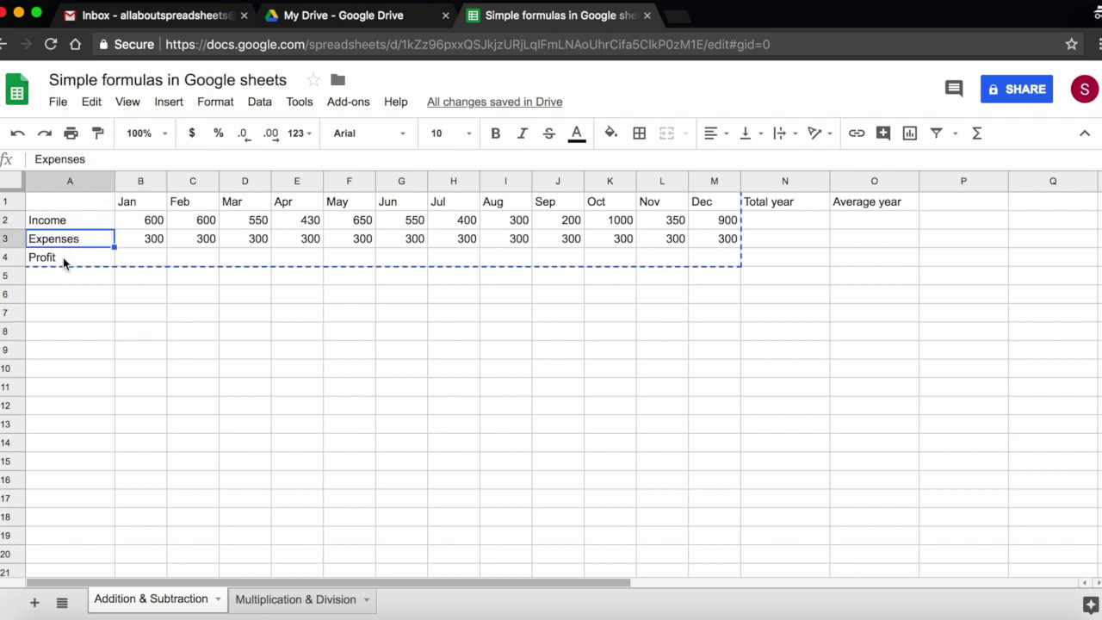
click(63, 258)
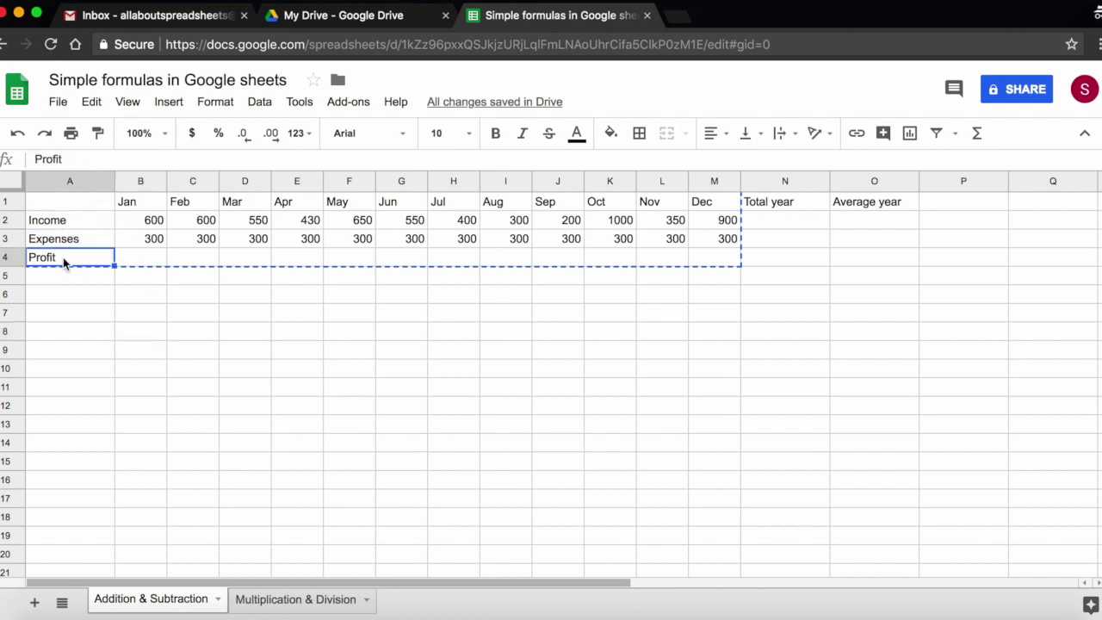
key(Right)
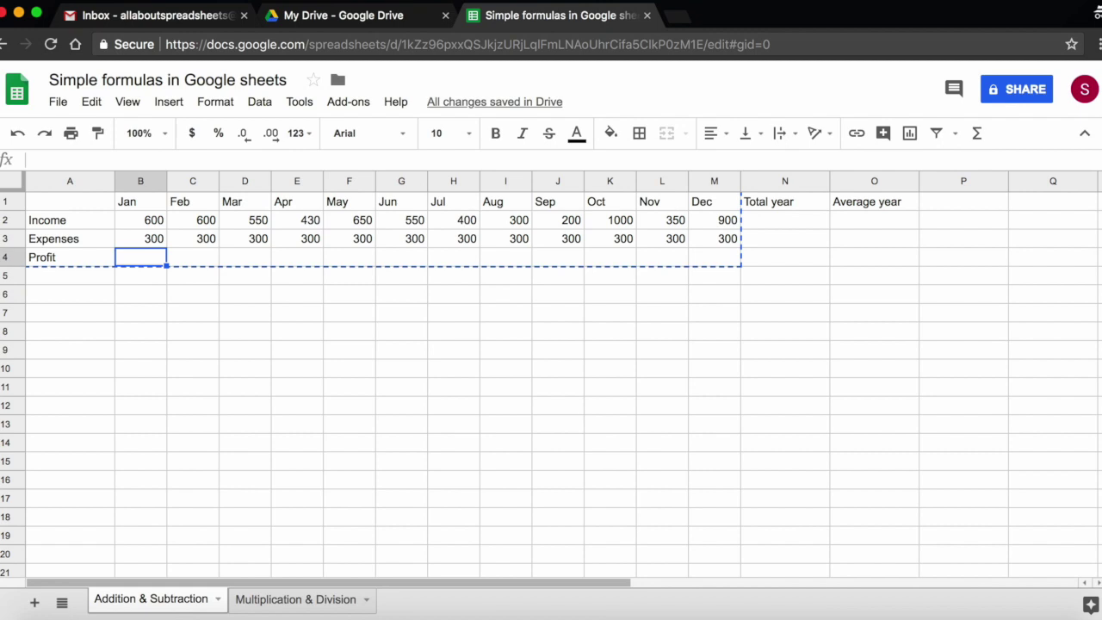
text(=)
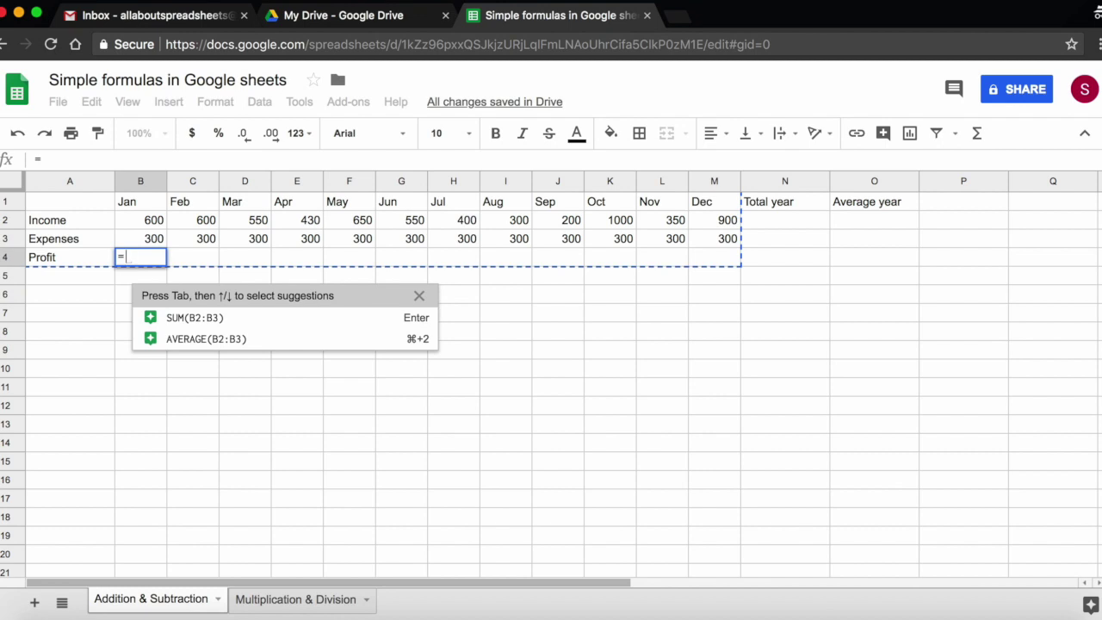
text(B2)
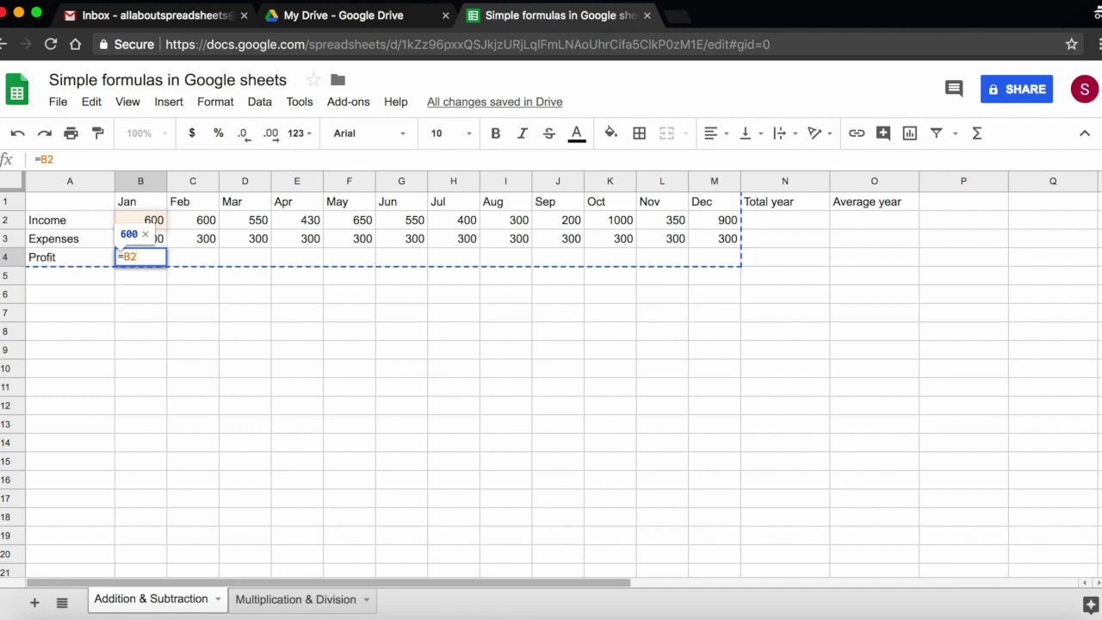
text(-)
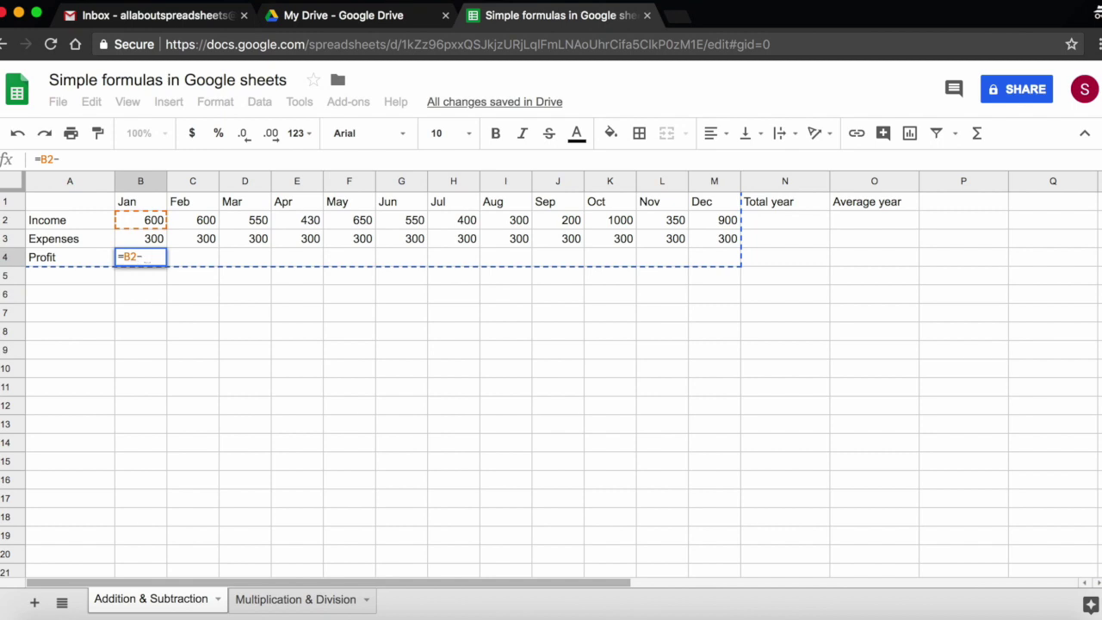
text(B3)
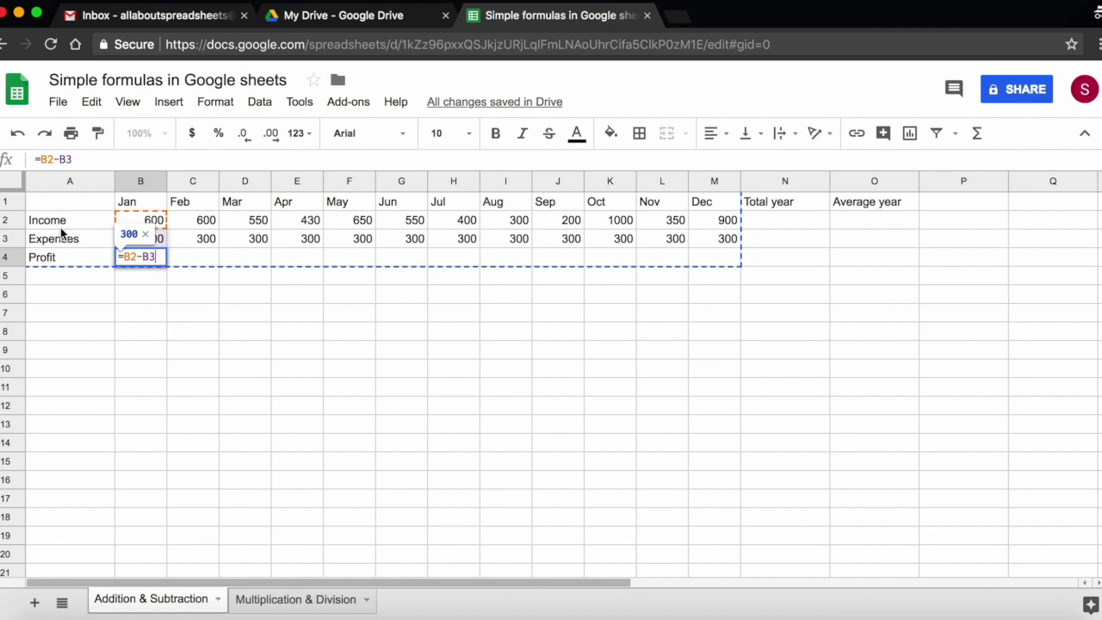
click(148, 236)
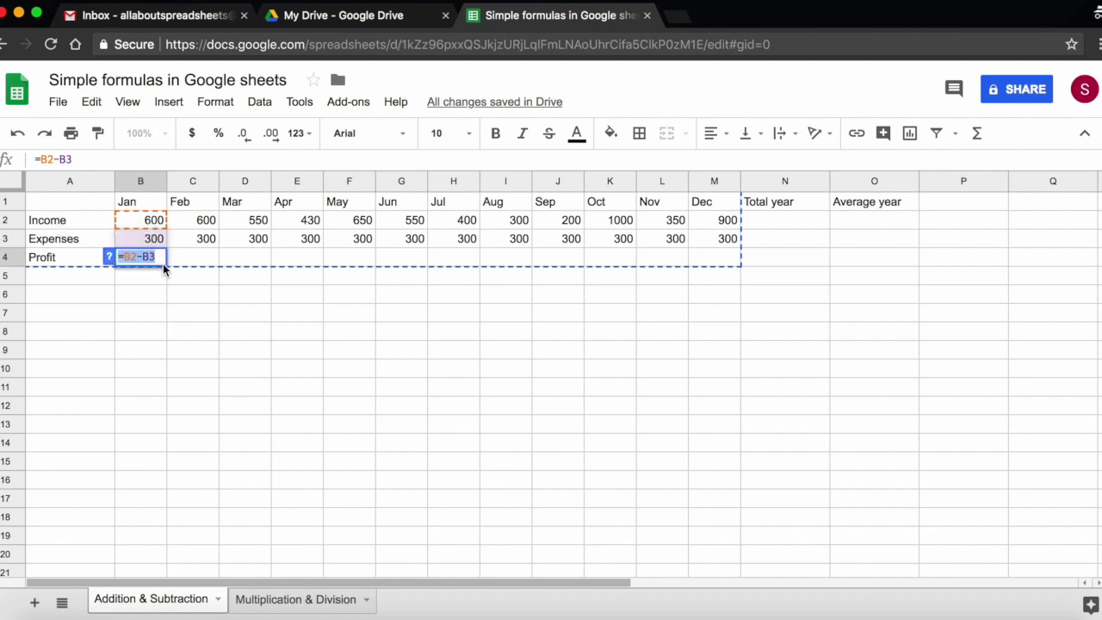
key(Return)
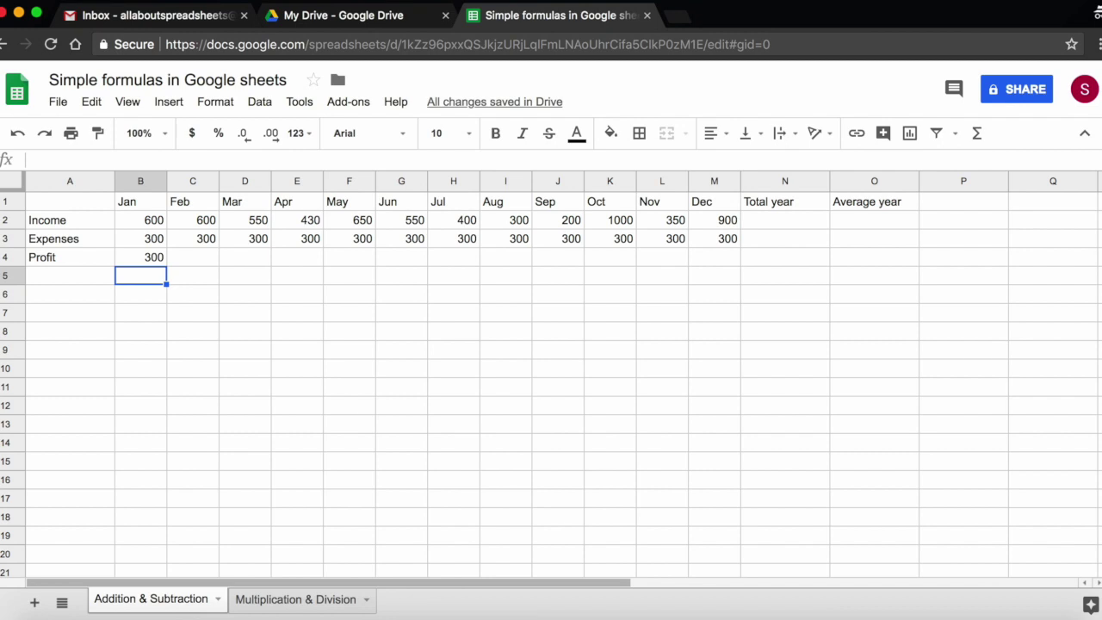
click(149, 260)
key(Delete)
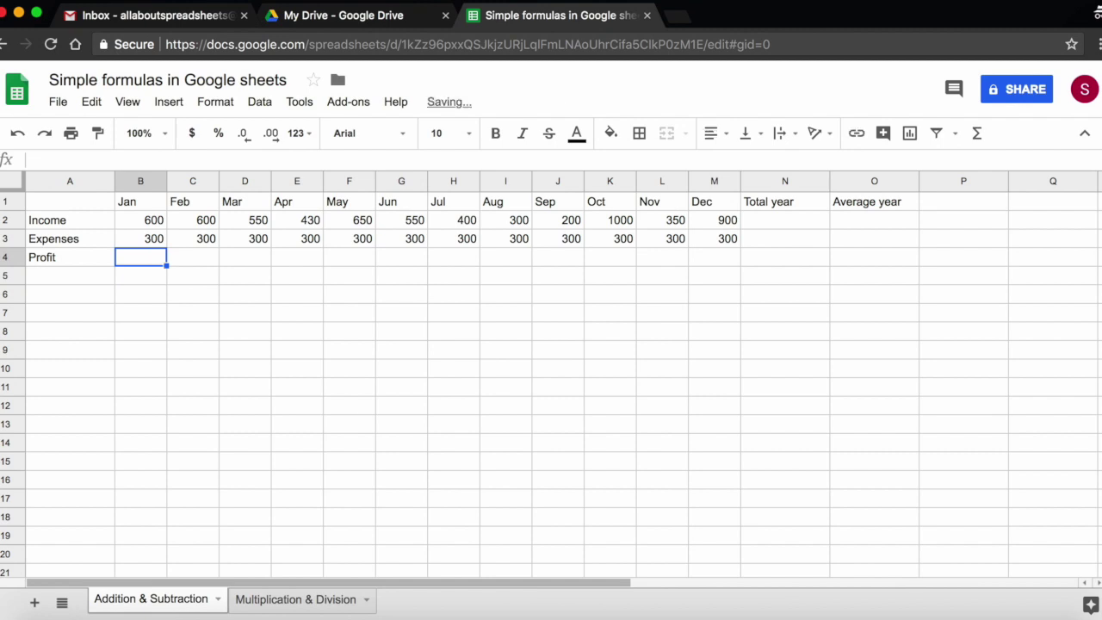
text(=)
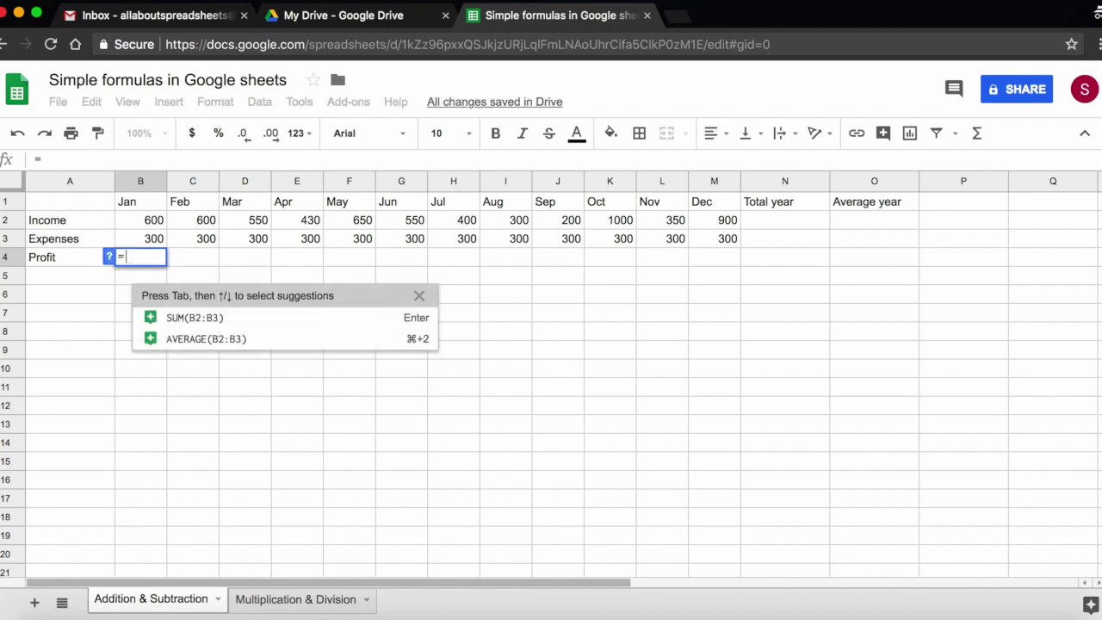
click(153, 222)
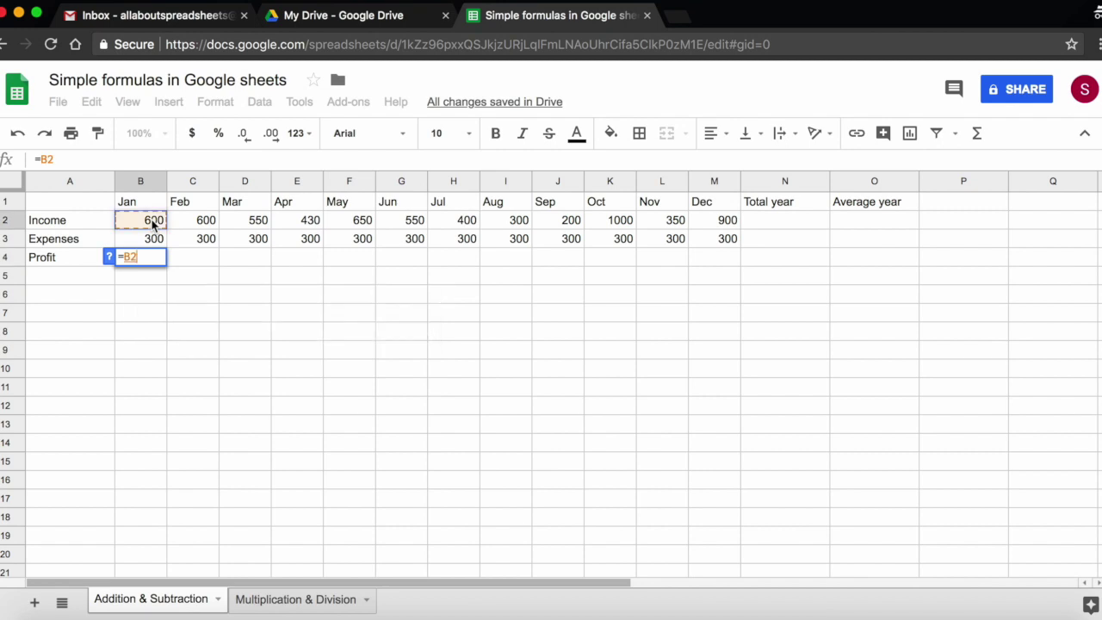
text(-)
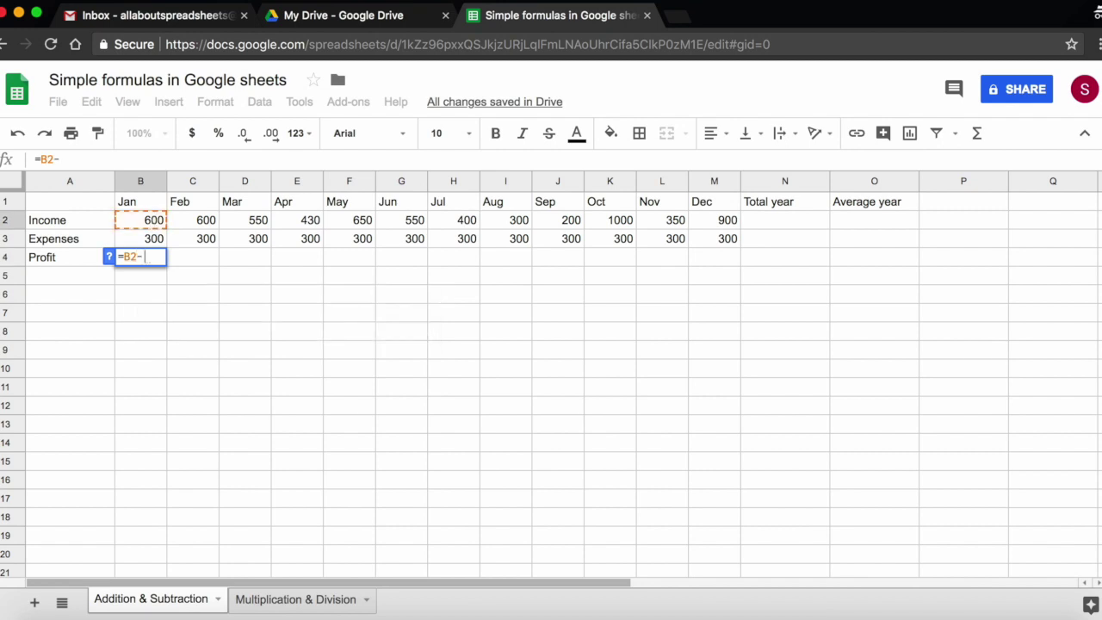
click(147, 244)
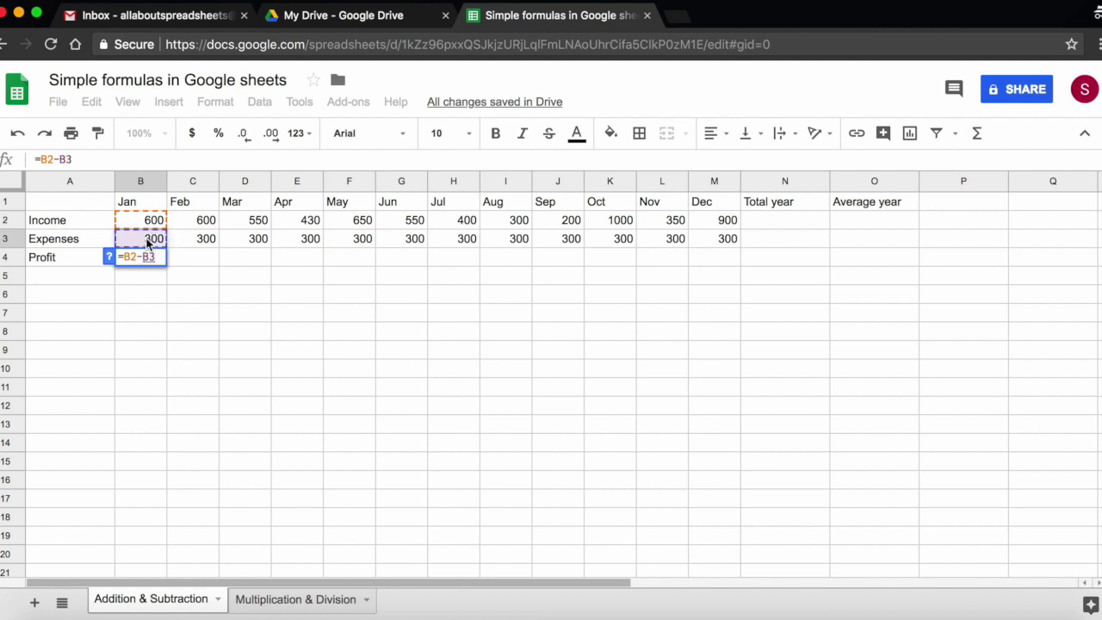
key(Return)
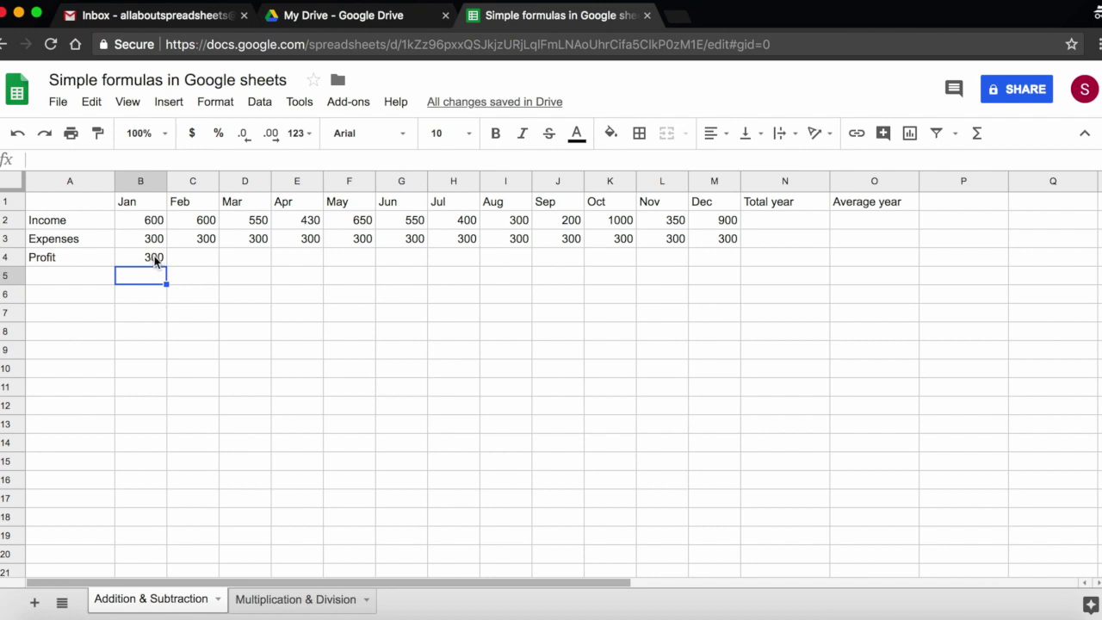
click(154, 255)
double_click(154, 256)
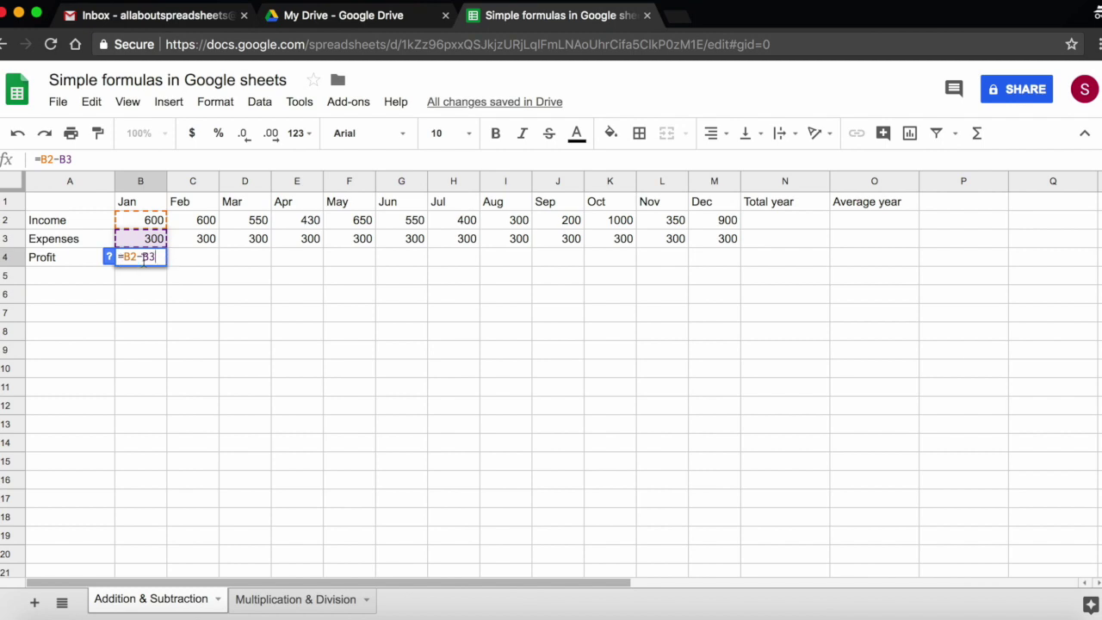
key(Escape)
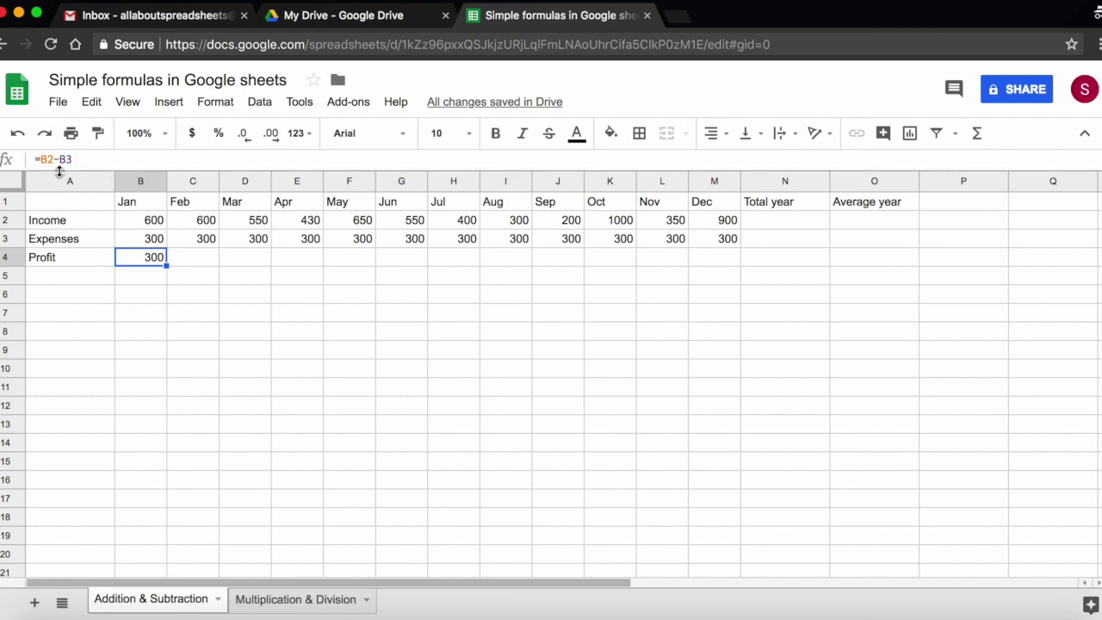
click(91, 161)
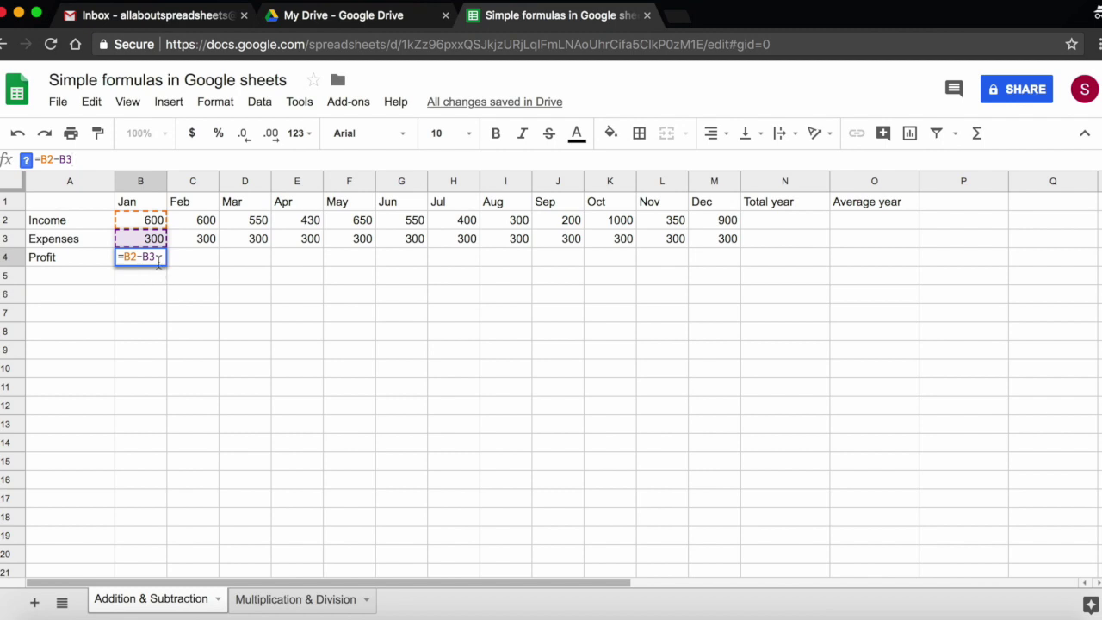
key(Return)
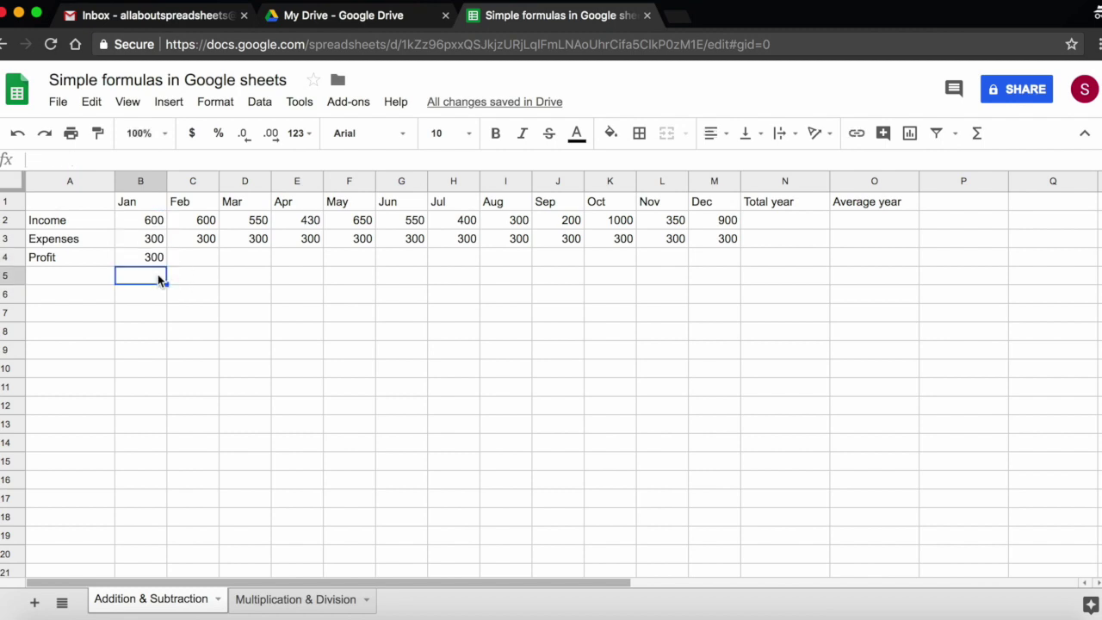
click(151, 261)
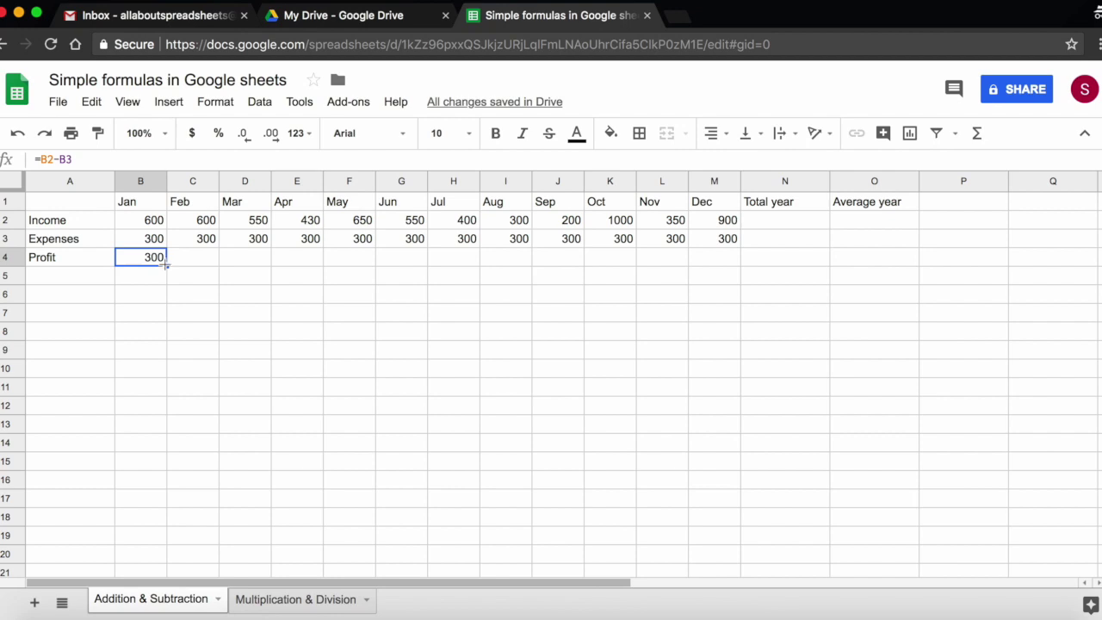
Step: Copy B4's profit formula across to M4, giving 300 for Jan through 600 for Dec
drag(166, 266, 704, 272)
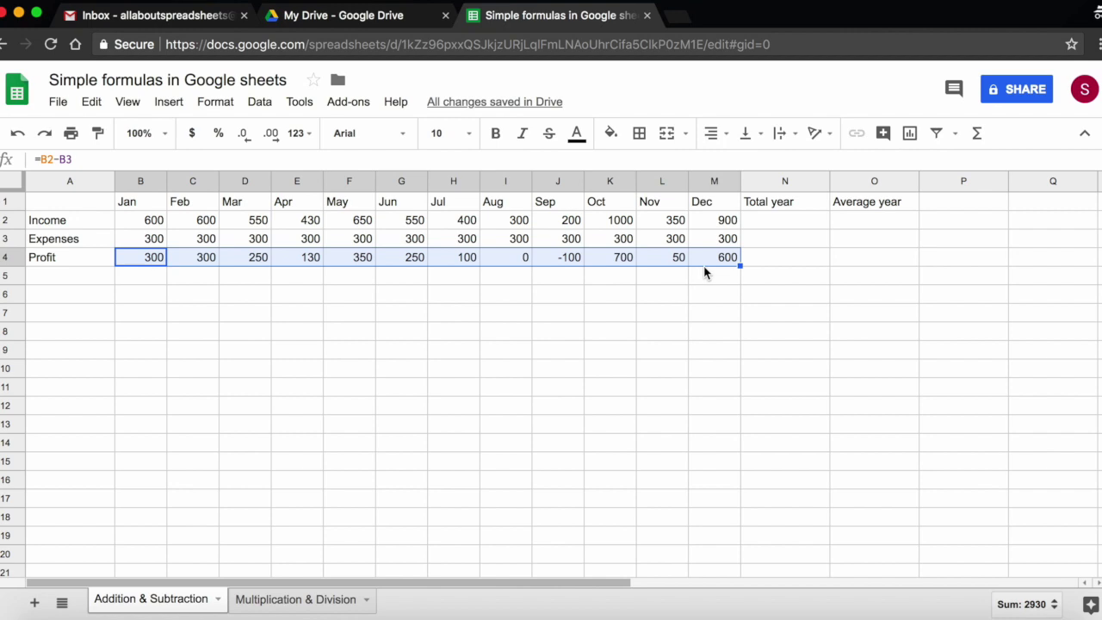
click(348, 403)
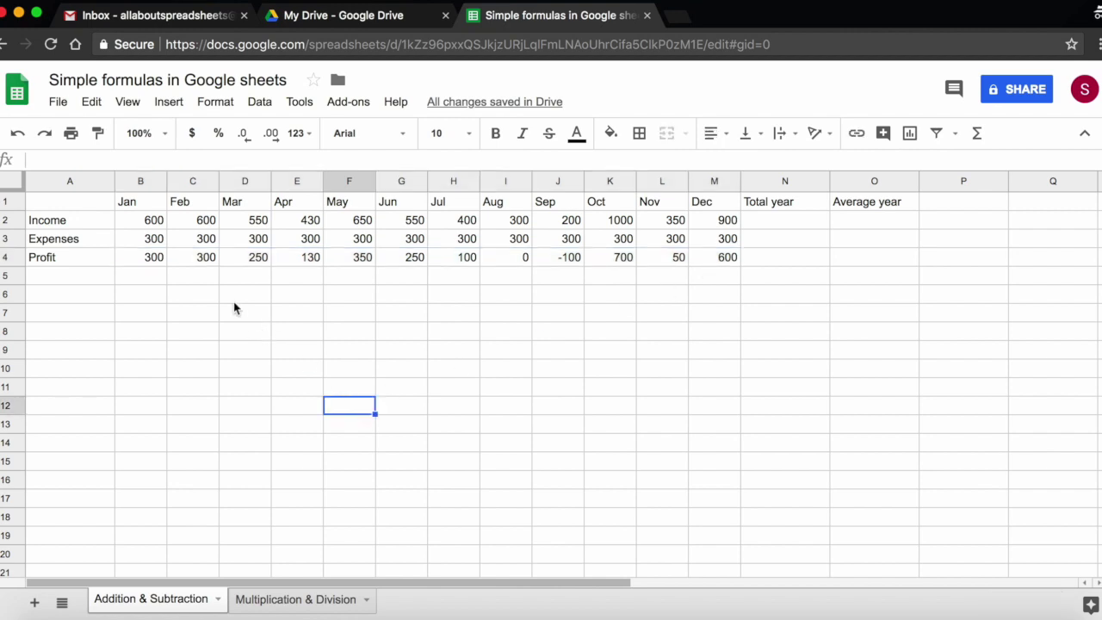
click(208, 258)
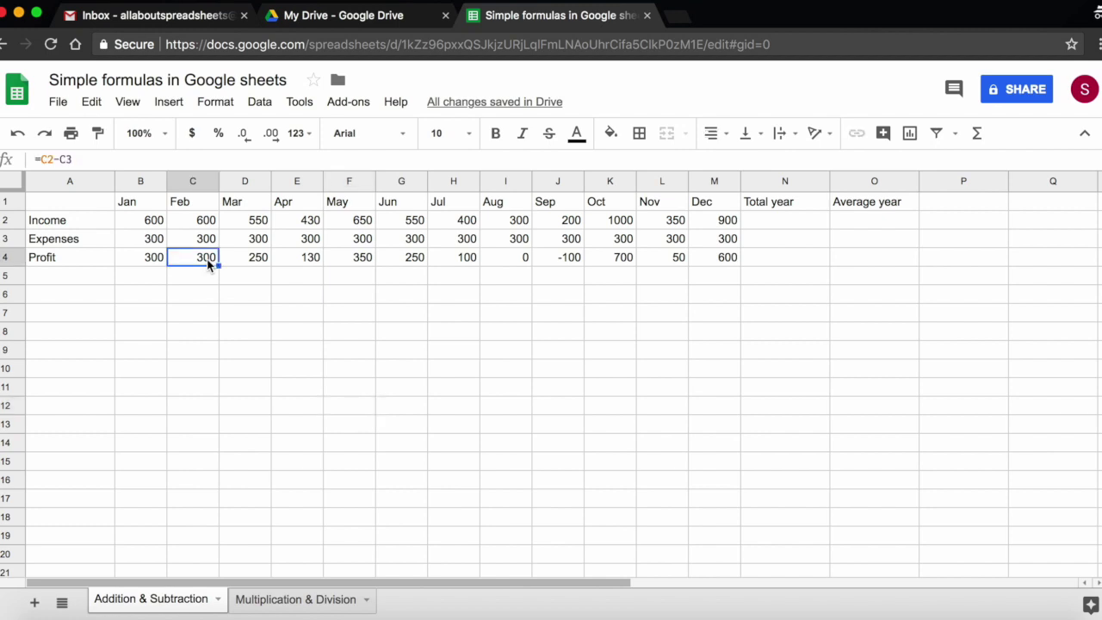
double_click(207, 262)
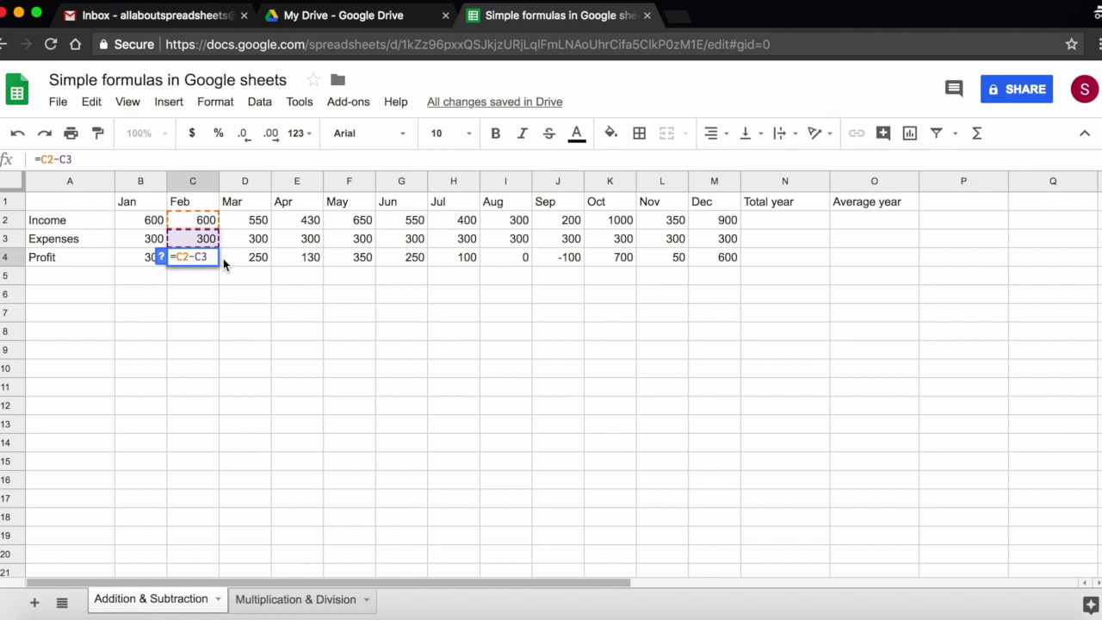
key(Escape)
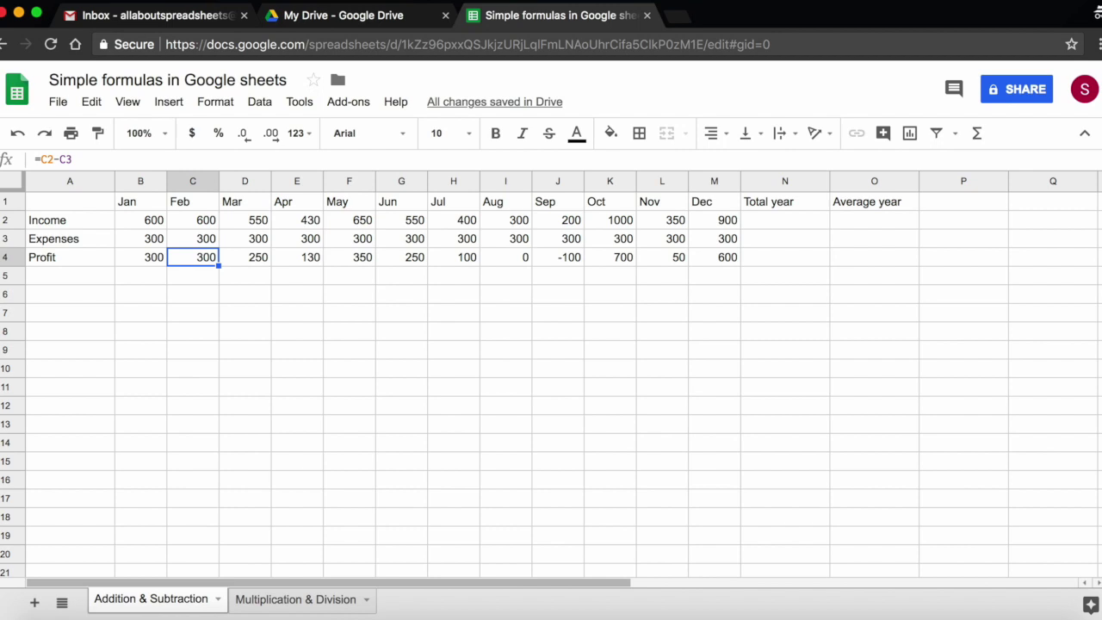
click(252, 263)
double_click(252, 263)
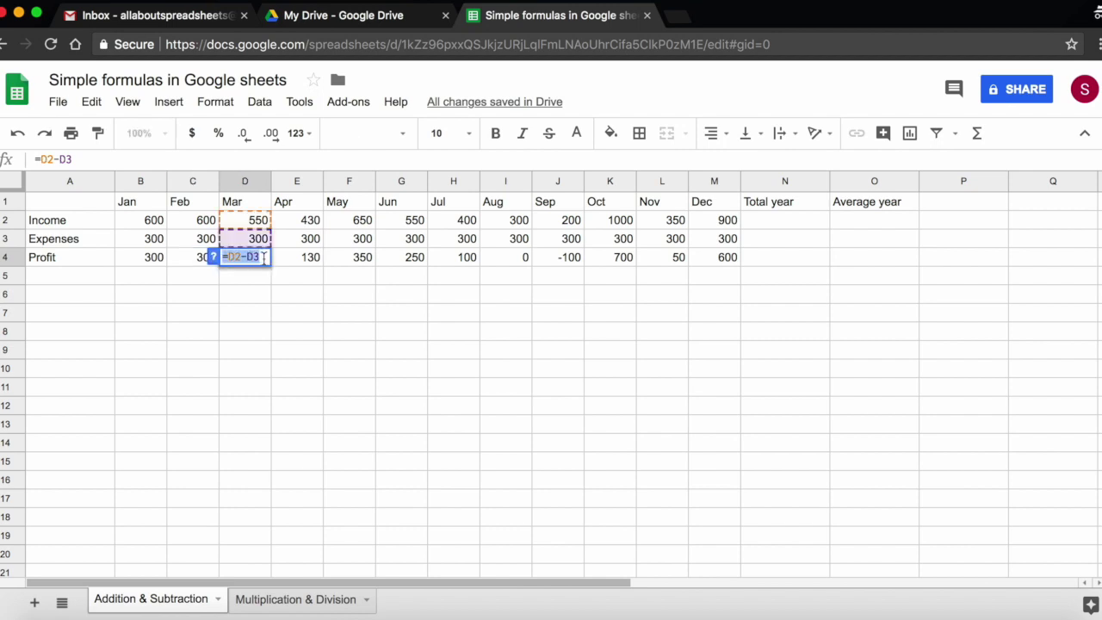
key(Escape)
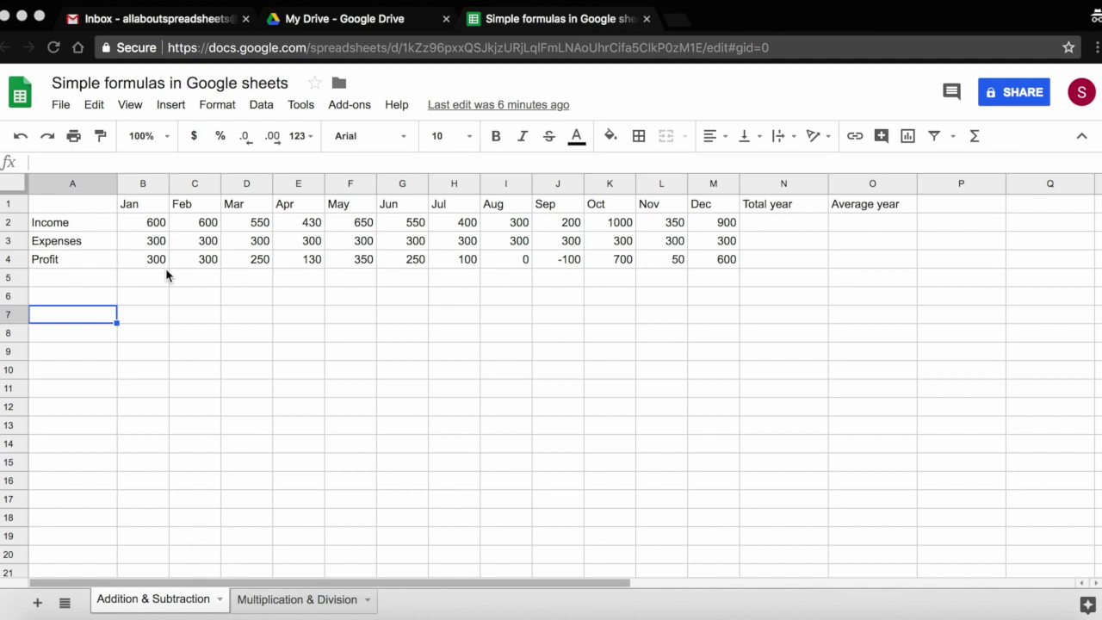
Step: Label A7 'Total profit Q1' and enter =B4+C4+D4 in B7, totalling 850
text(T)
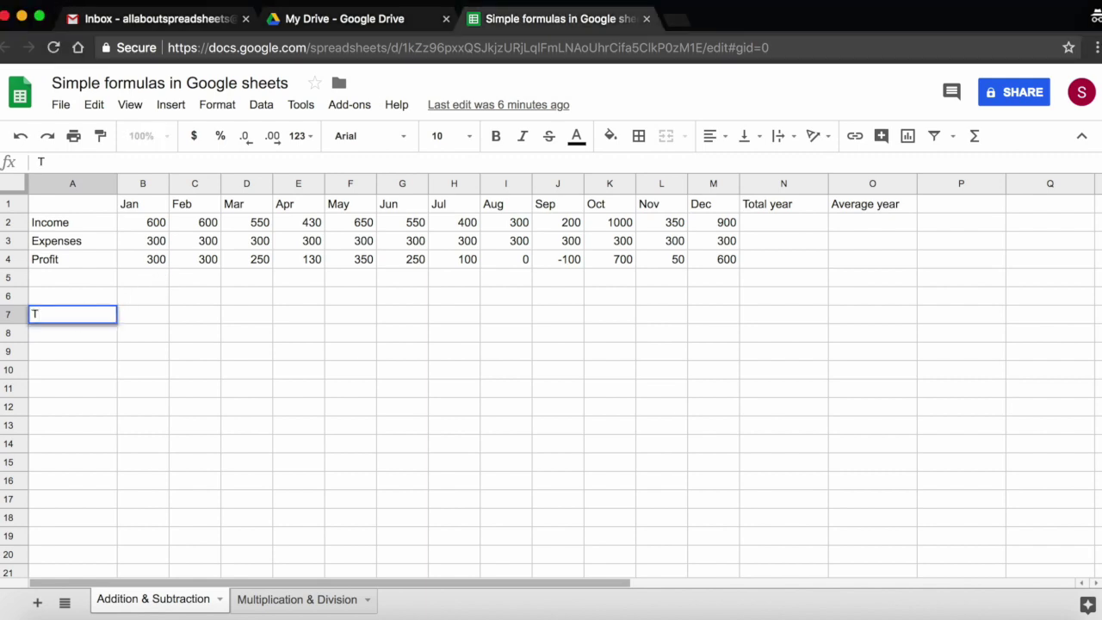
text(otal profit Q1)
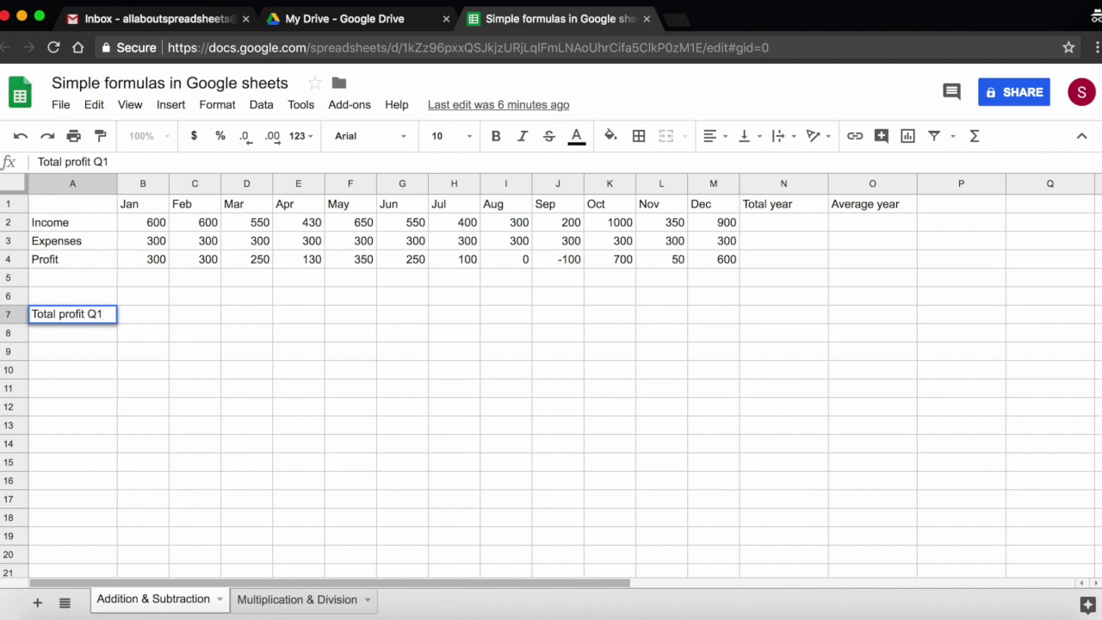
key(Tab)
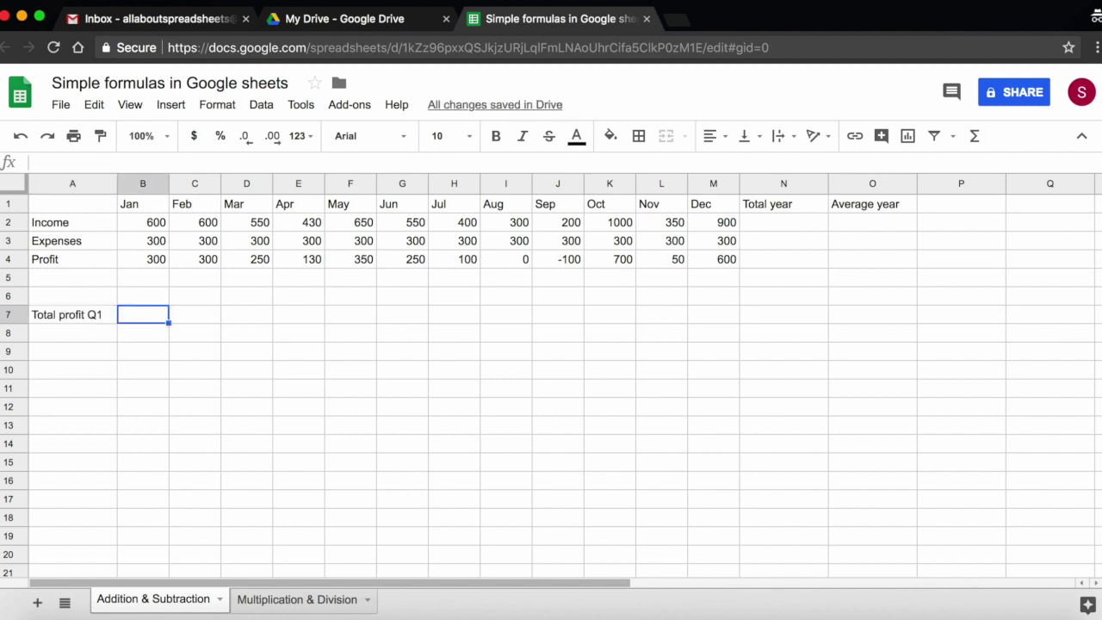
text(=)
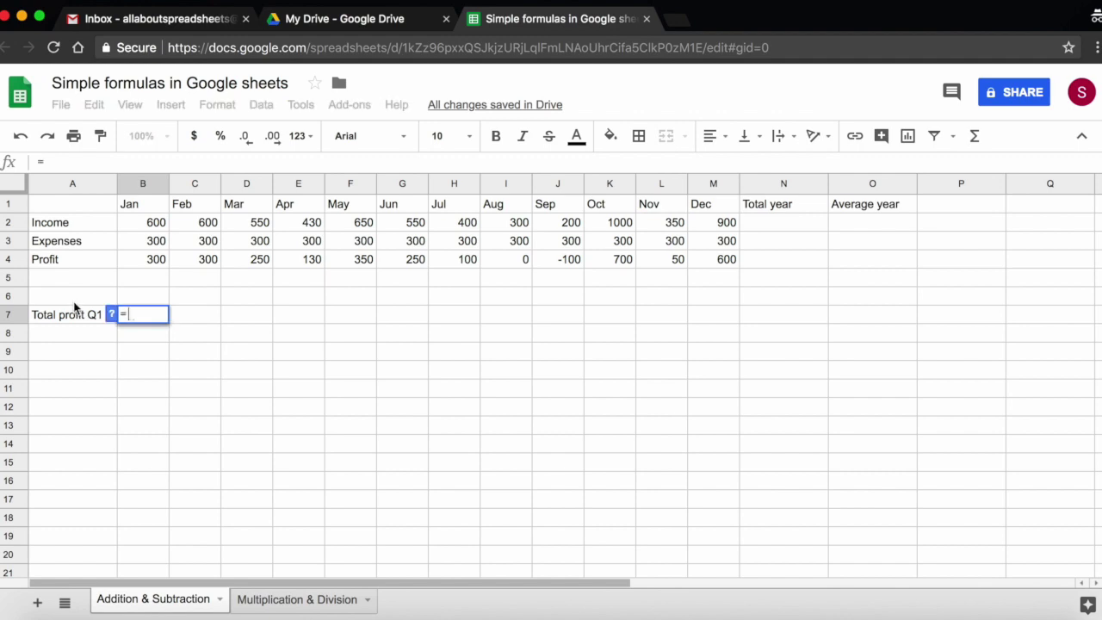
click(151, 259)
text(+)
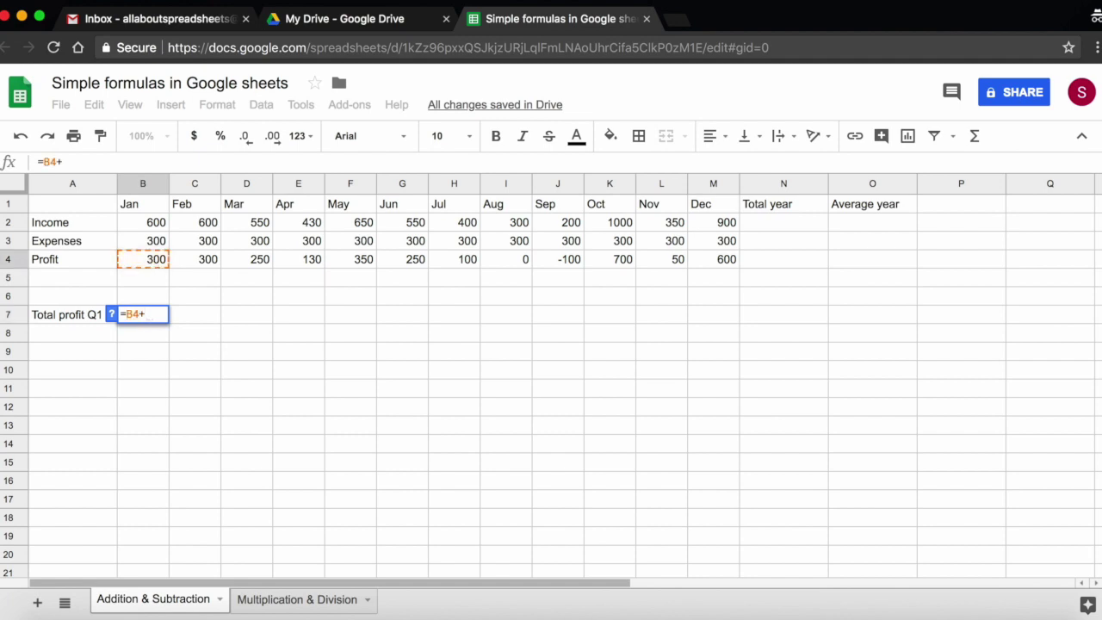
click(206, 267)
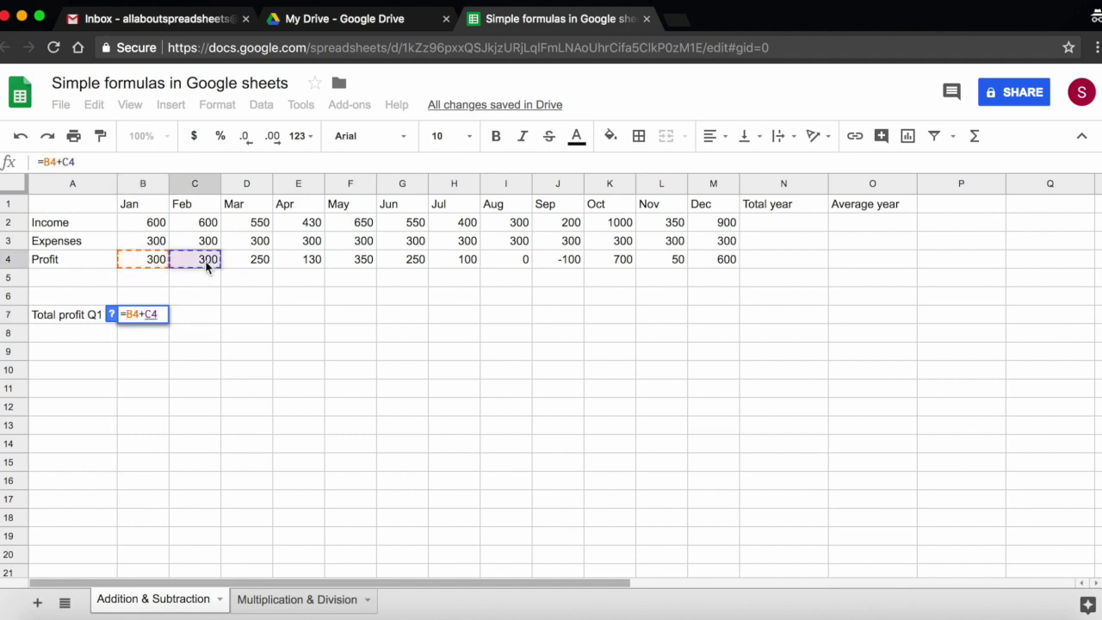
text(+)
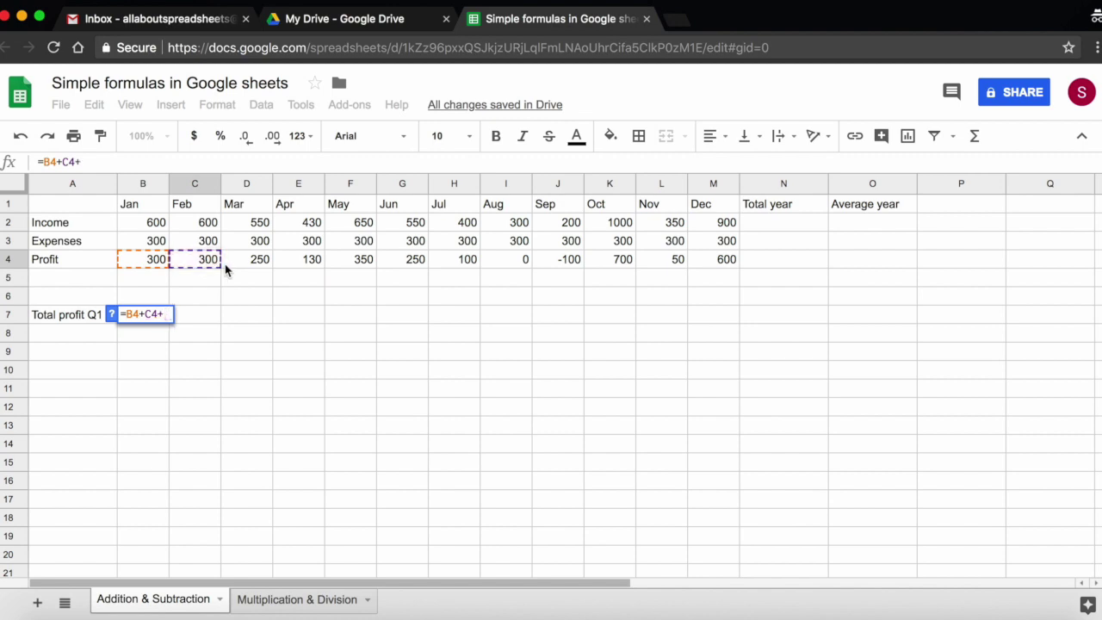
click(256, 262)
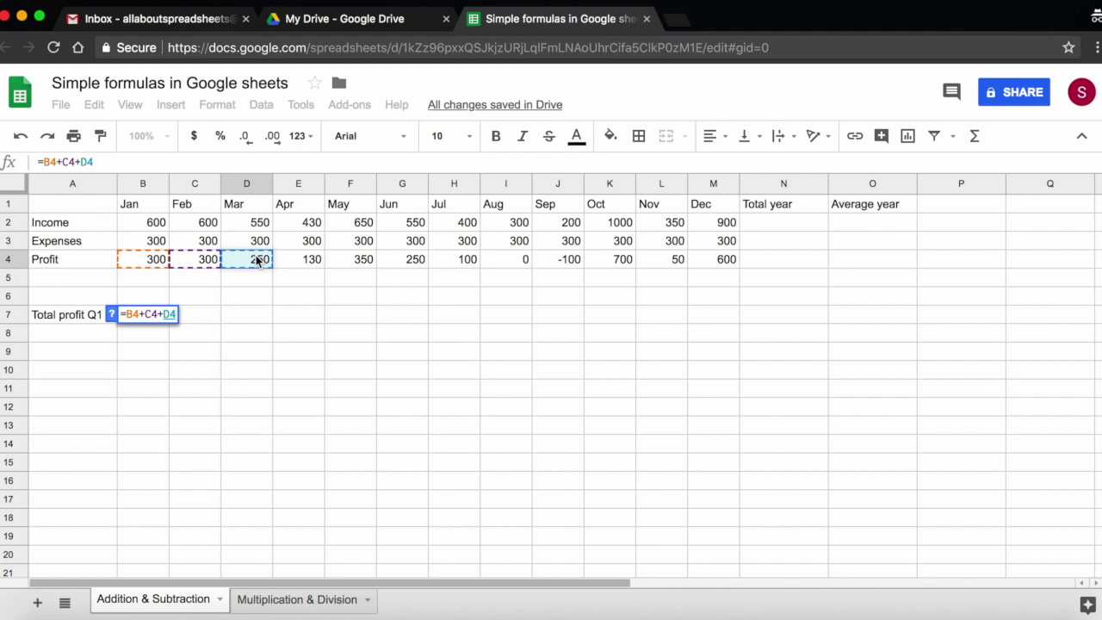
key(Return)
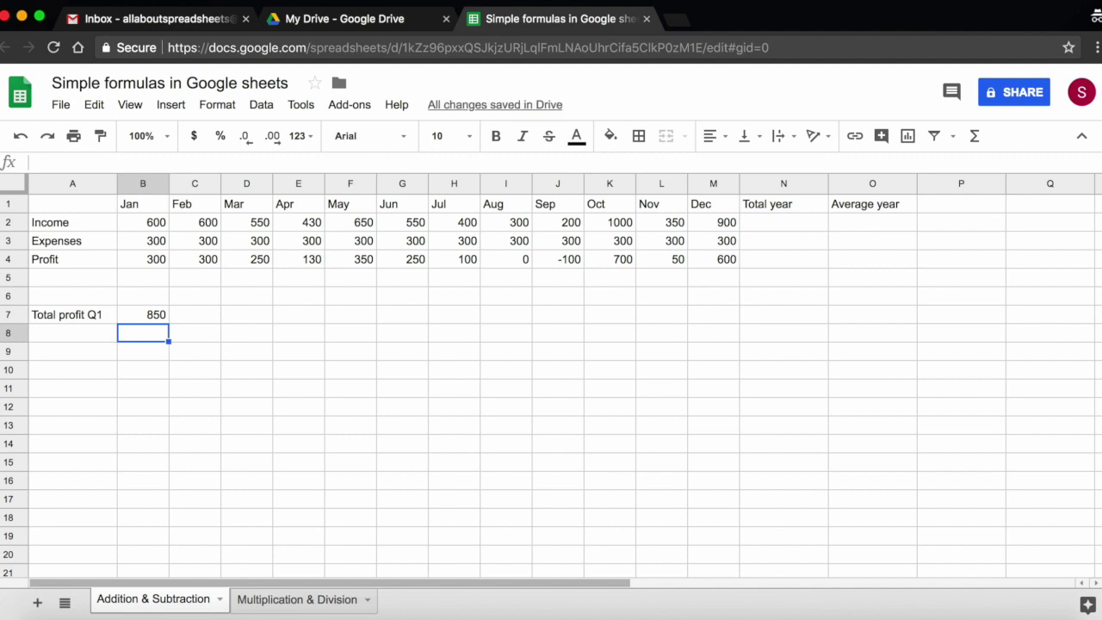
click(145, 317)
double_click(144, 316)
Step: Switch to the Multiplication & Division sheet, review the banana and pear prices, and select D2
click(312, 599)
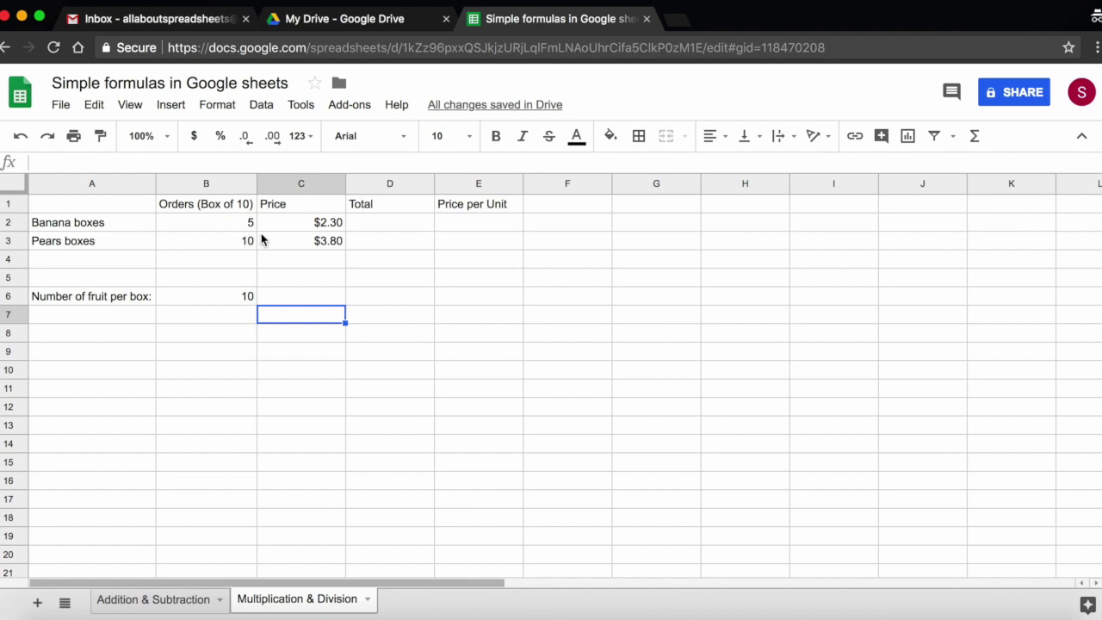
click(333, 228)
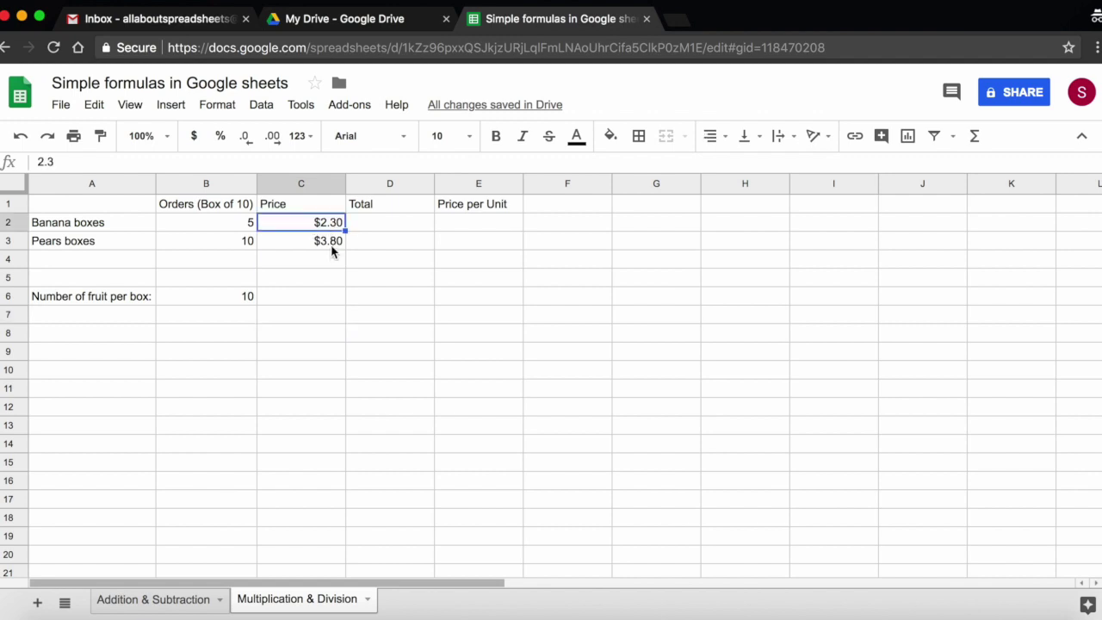
click(333, 244)
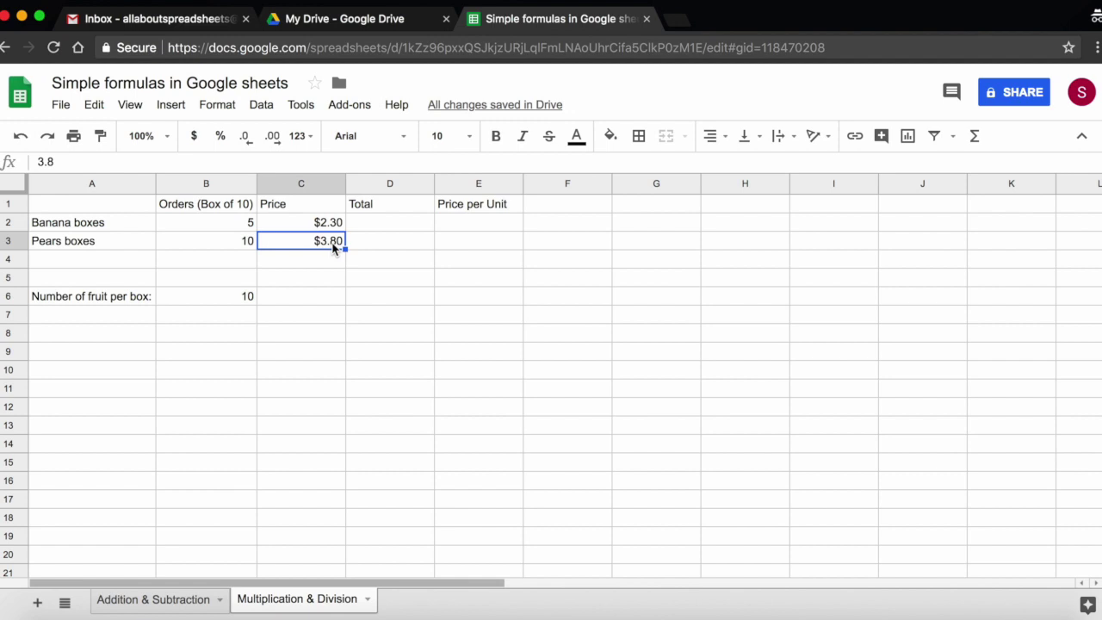
click(387, 225)
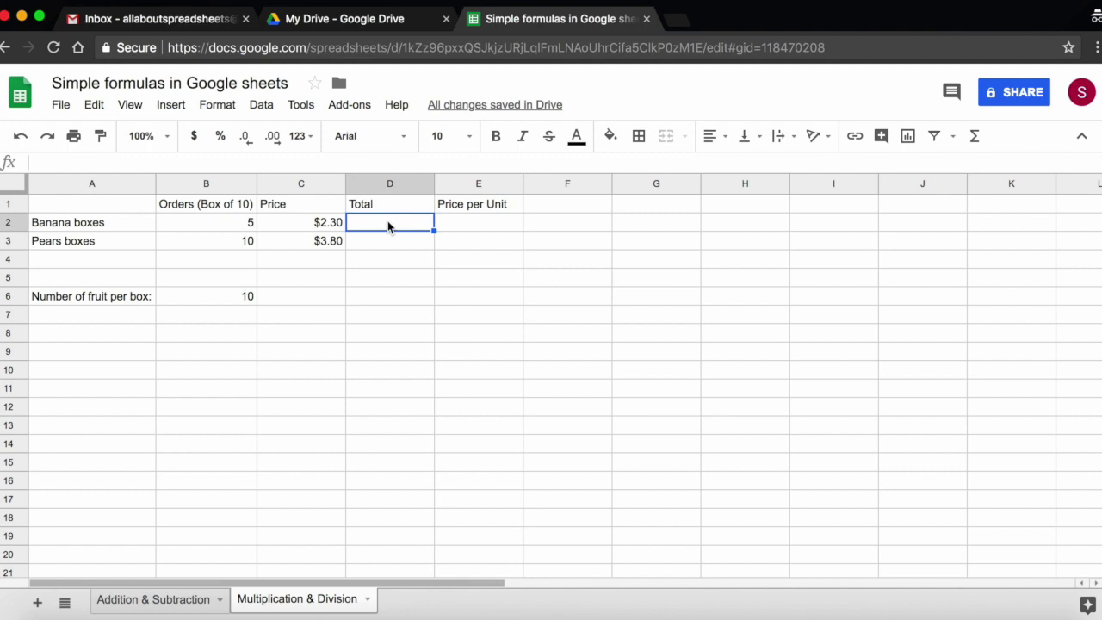
Step: Enter =B2*C2 in D2 for the banana boxes total of $11.50
text(=)
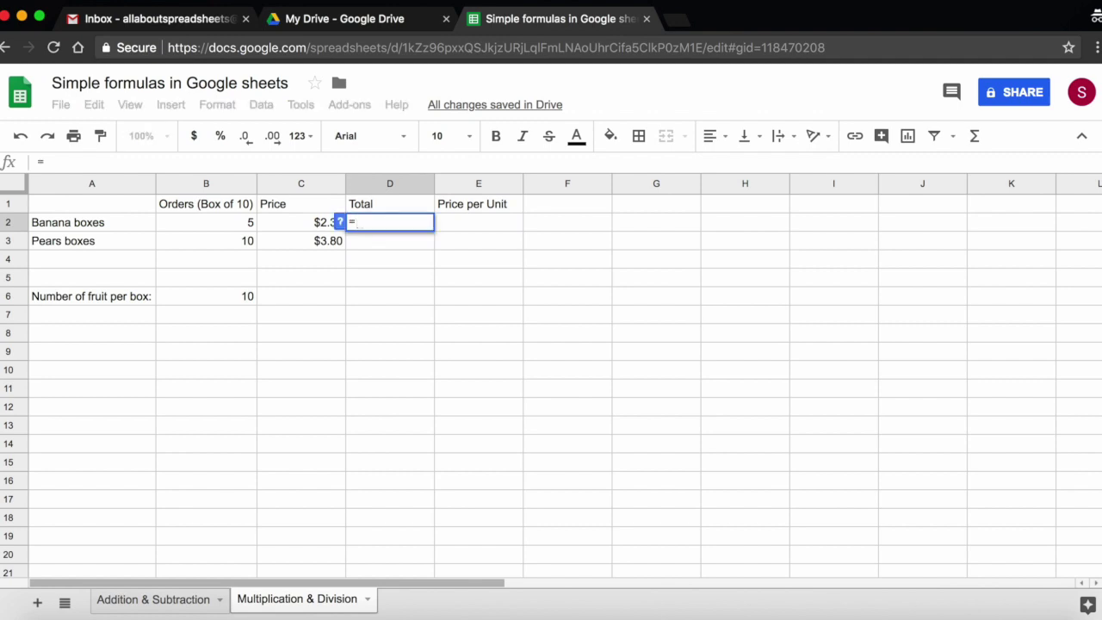
click(241, 225)
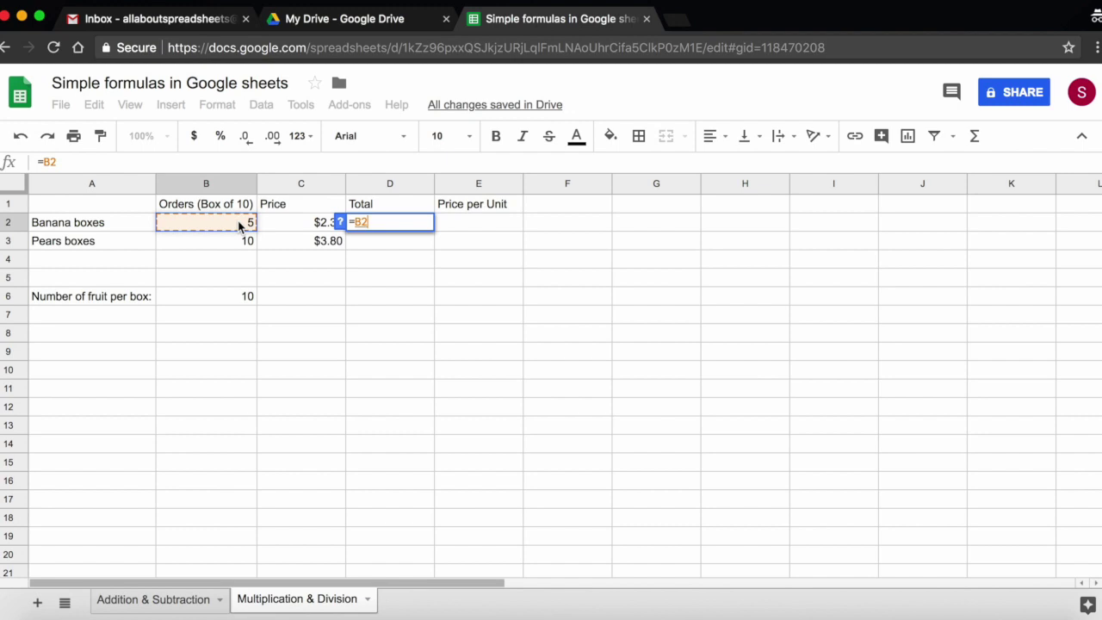
text(*)
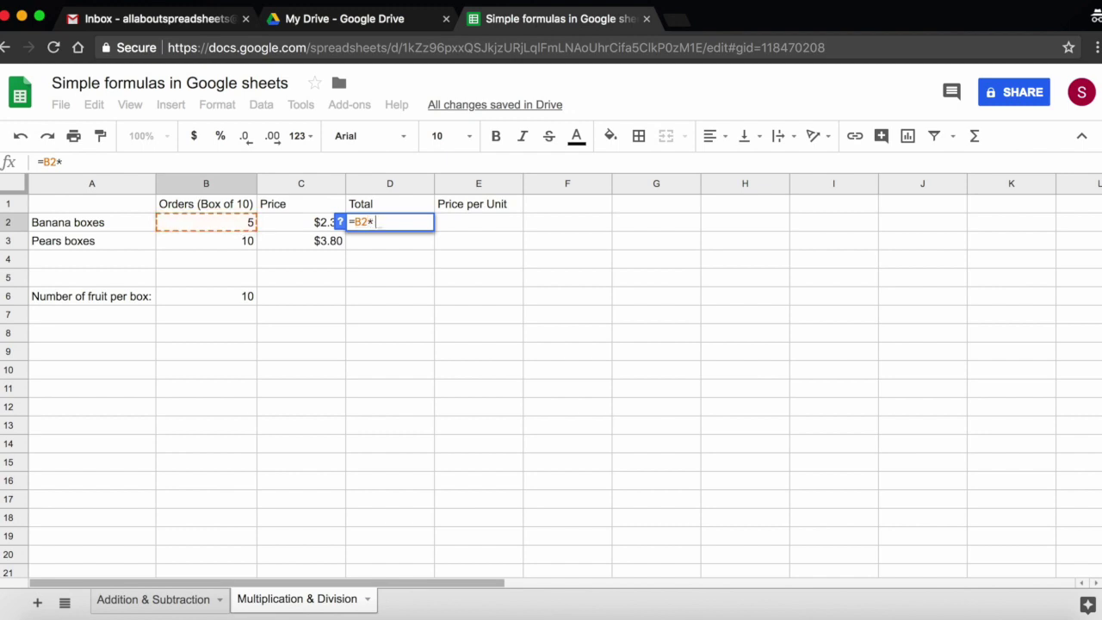
click(314, 223)
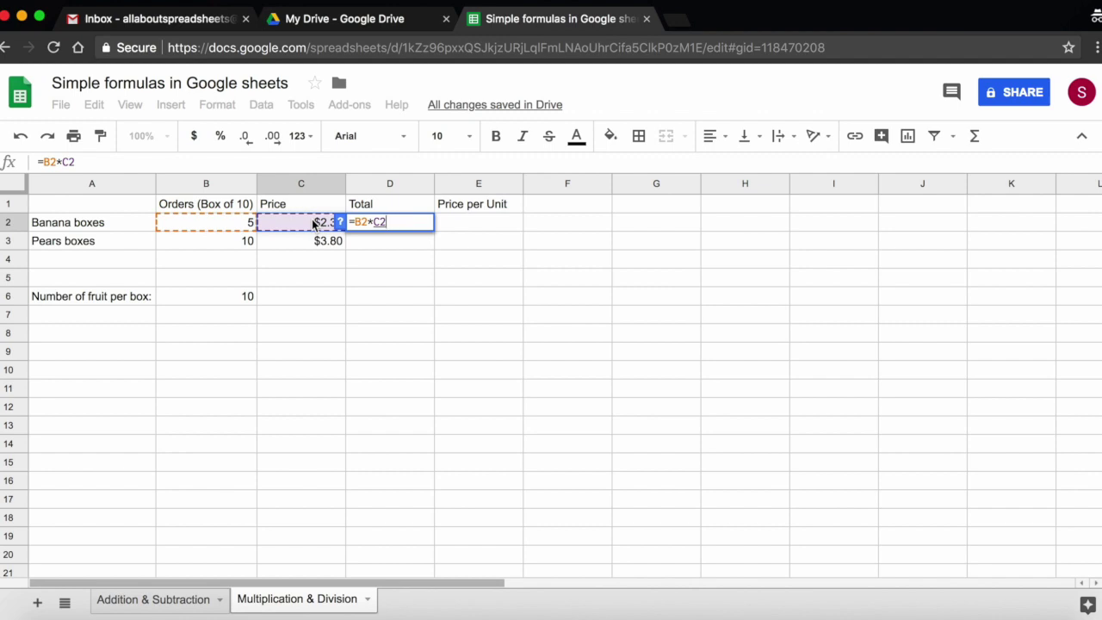
key(Return)
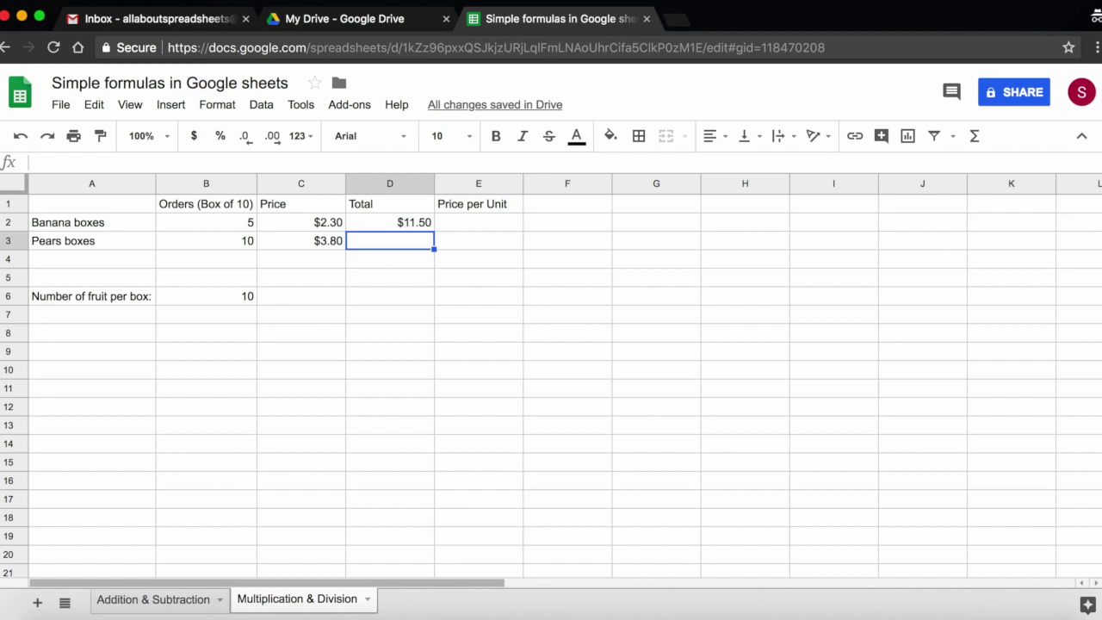
Step: Enter =B3*C3 in D3 for the pears boxes total of $38.00
text(=)
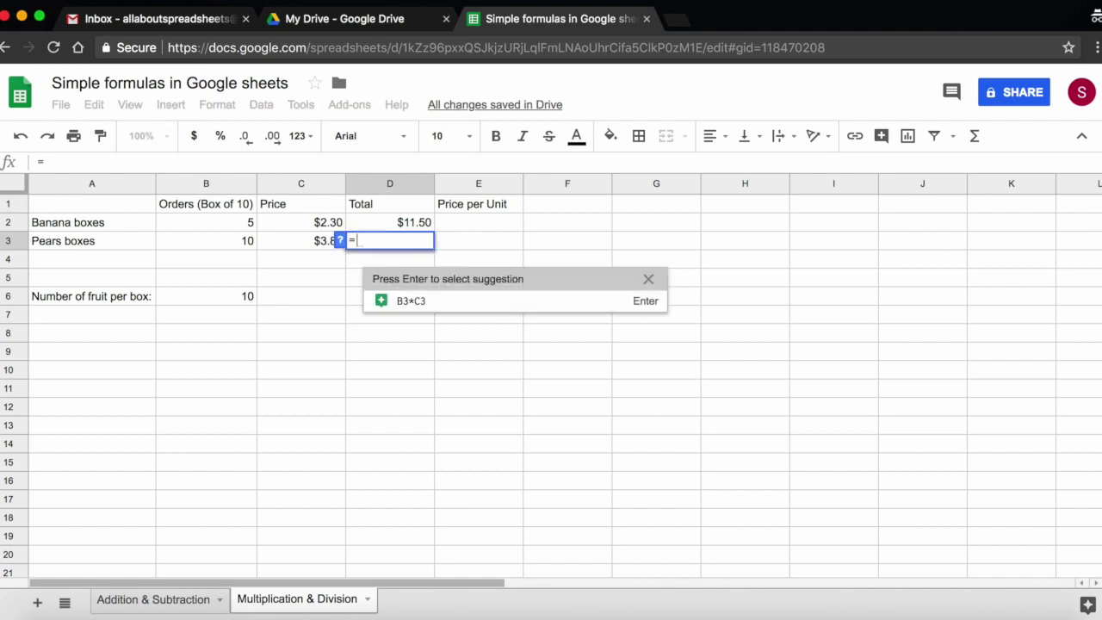
click(221, 240)
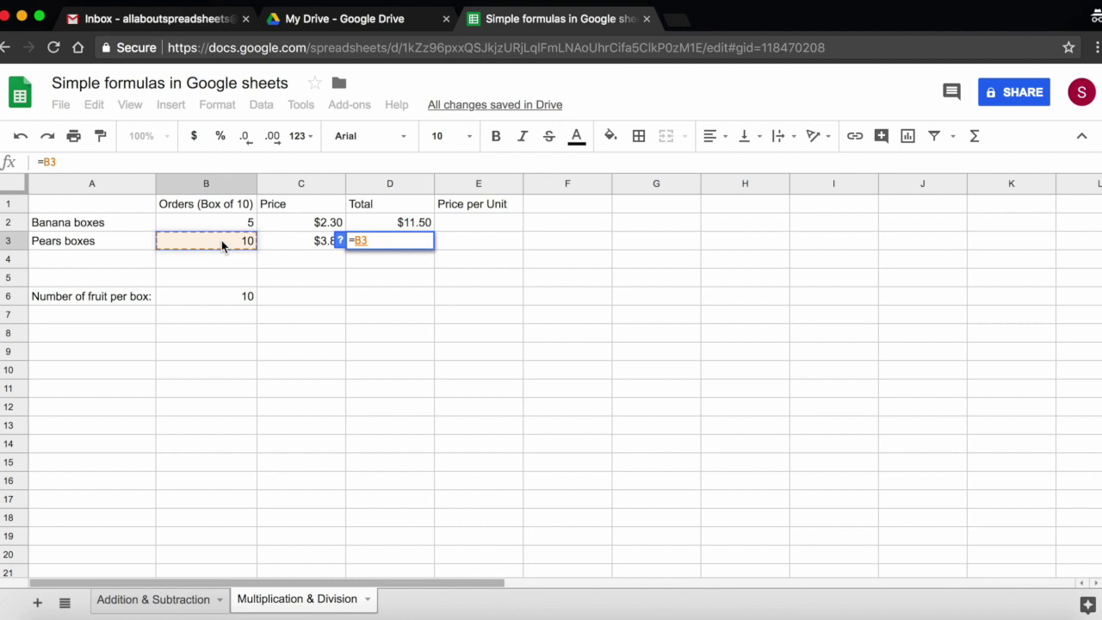
text(*)
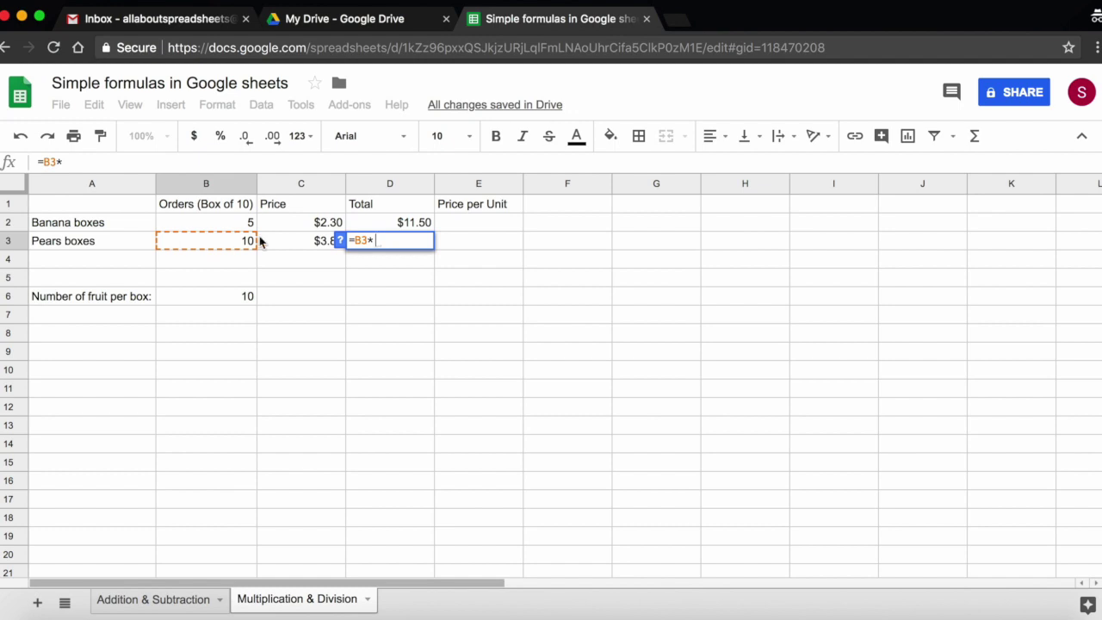
click(312, 239)
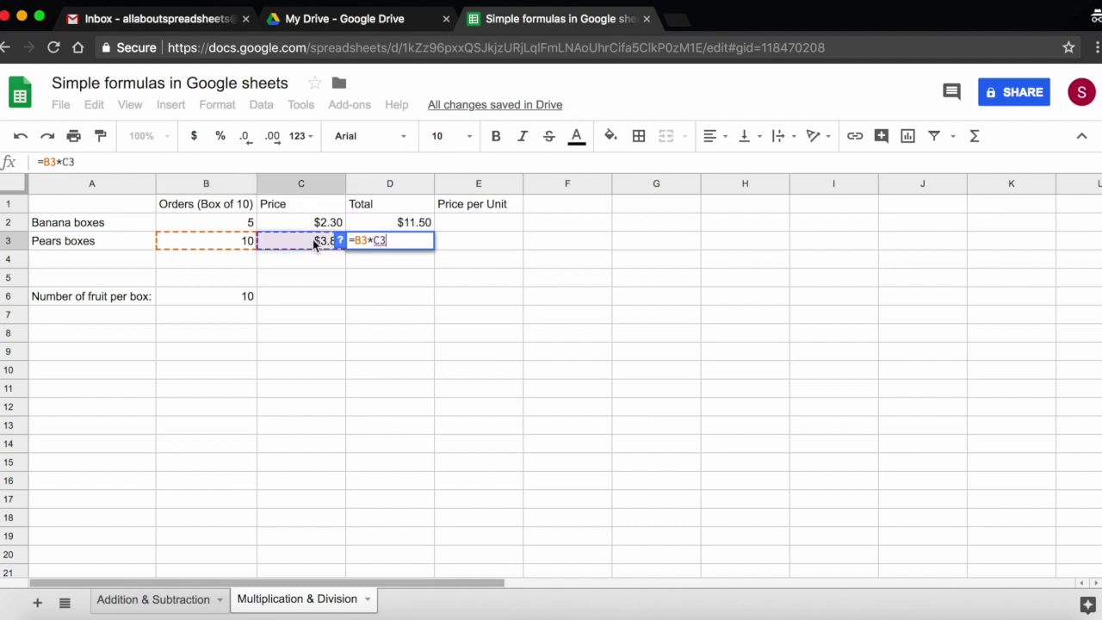
key(Return)
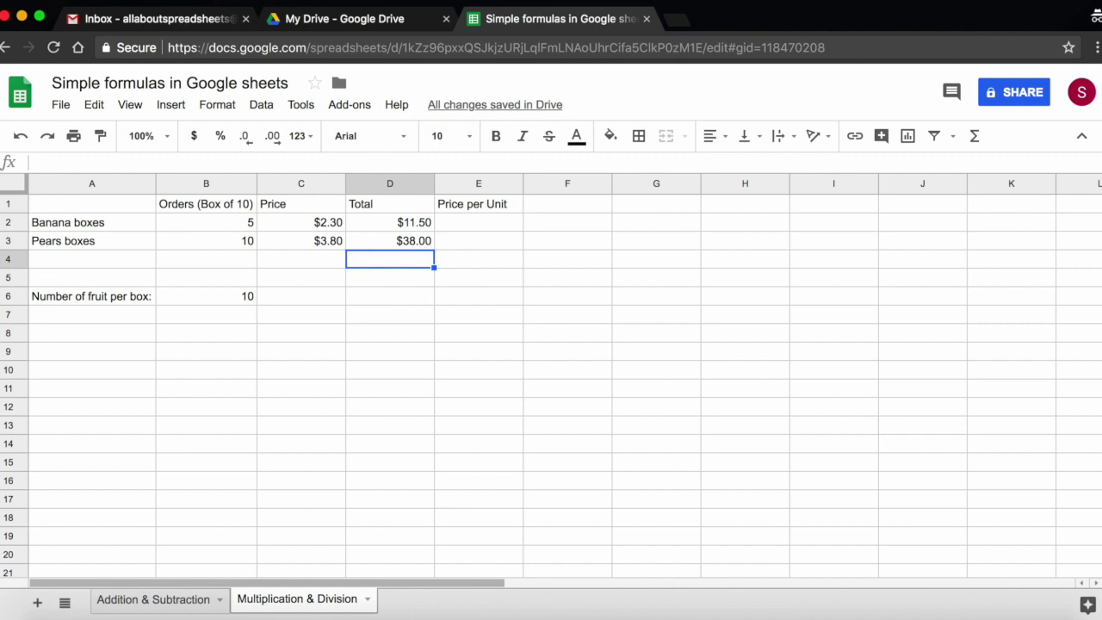
key(Up)
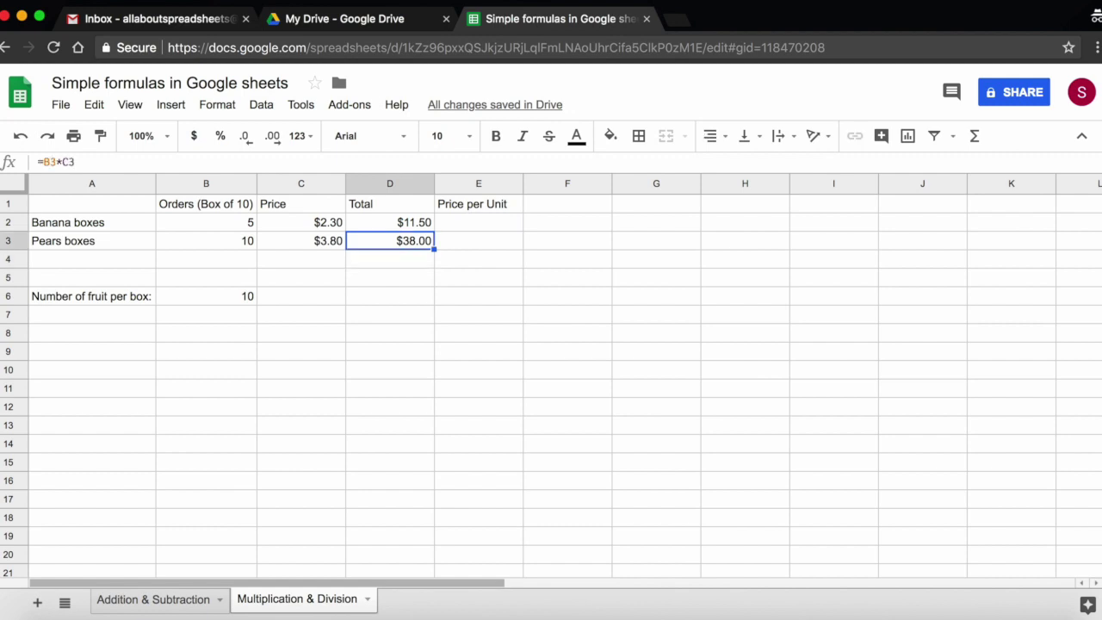
key(Up)
Step: Enter =C2/B6 in E2 for the banana price per unit of $0.23
key(Right)
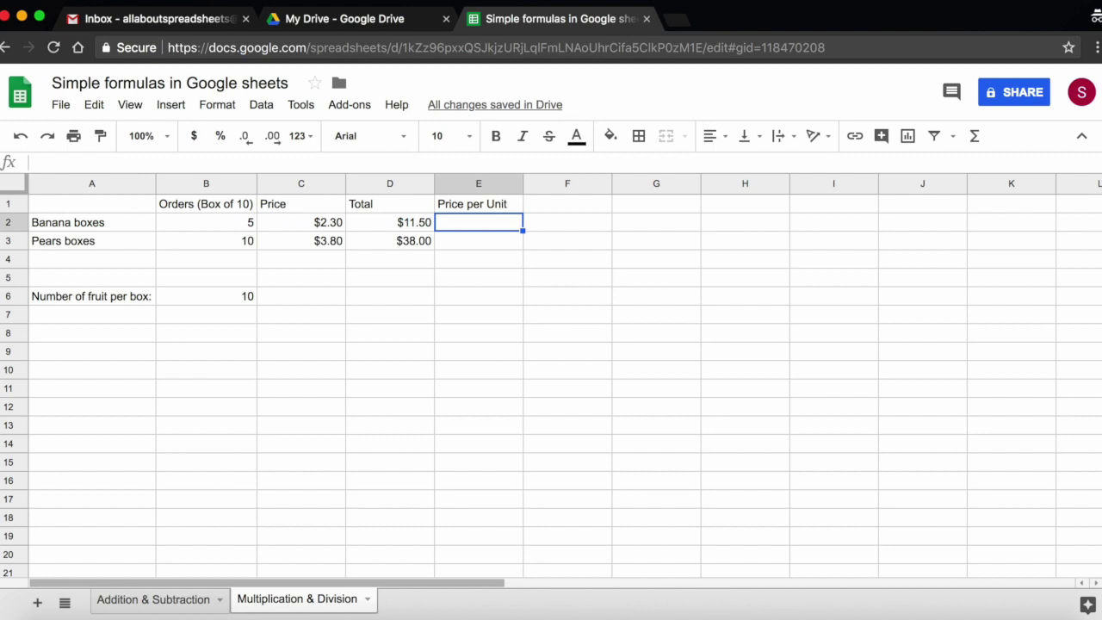
text(=)
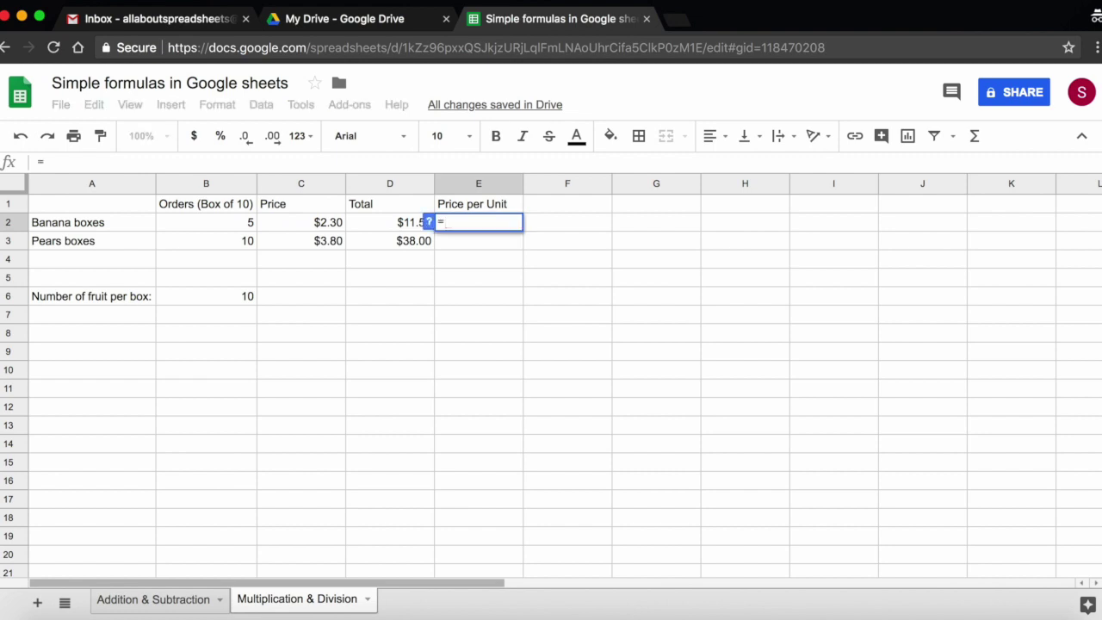
click(321, 224)
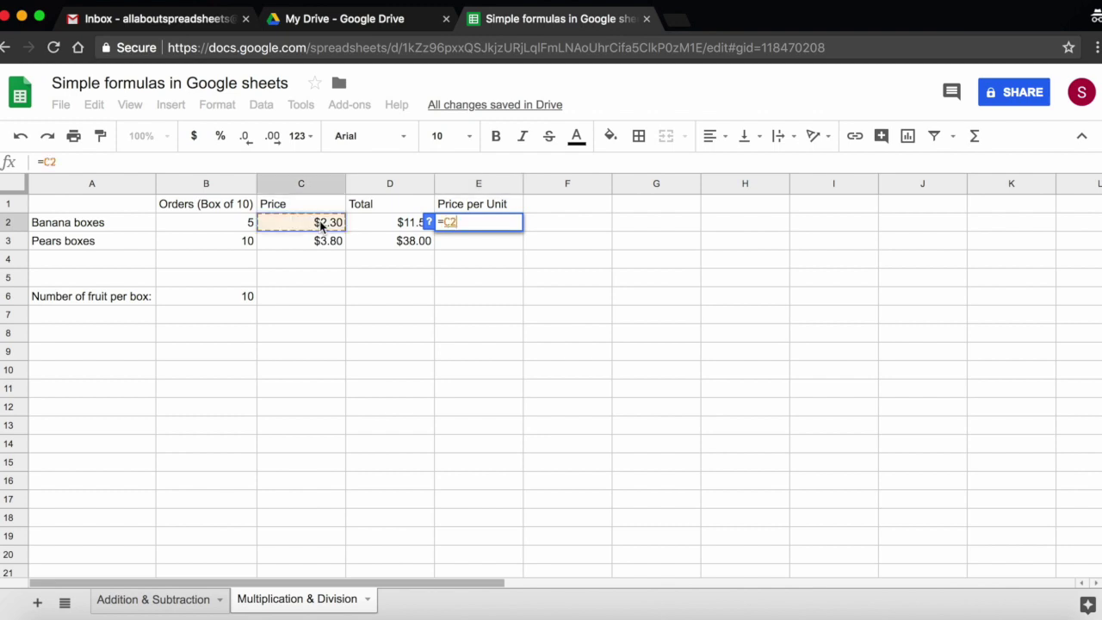
text(/)
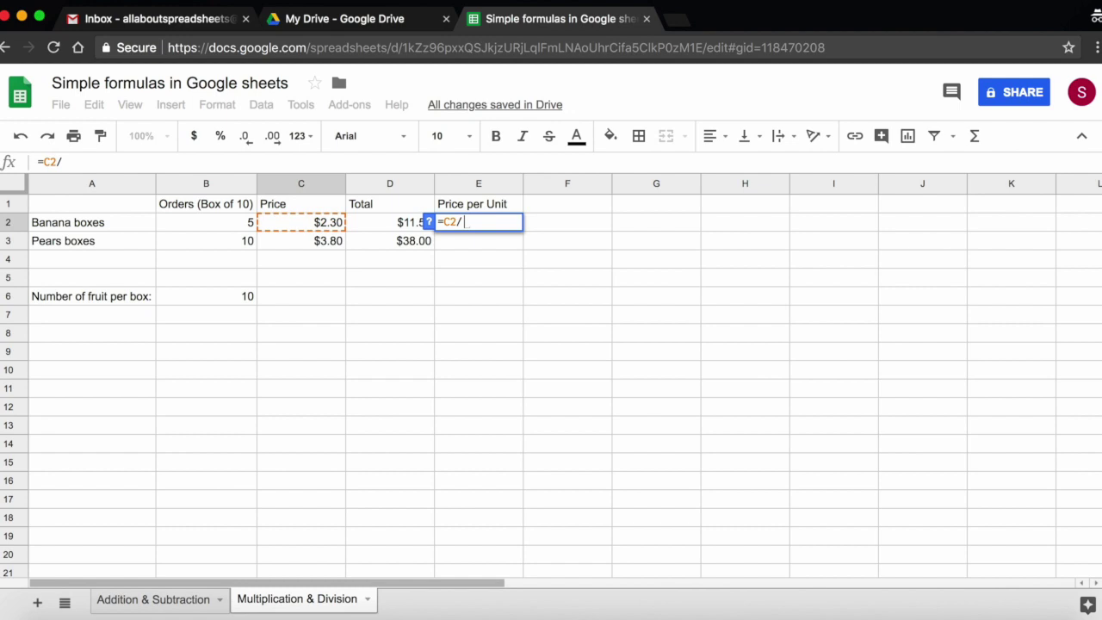
click(229, 298)
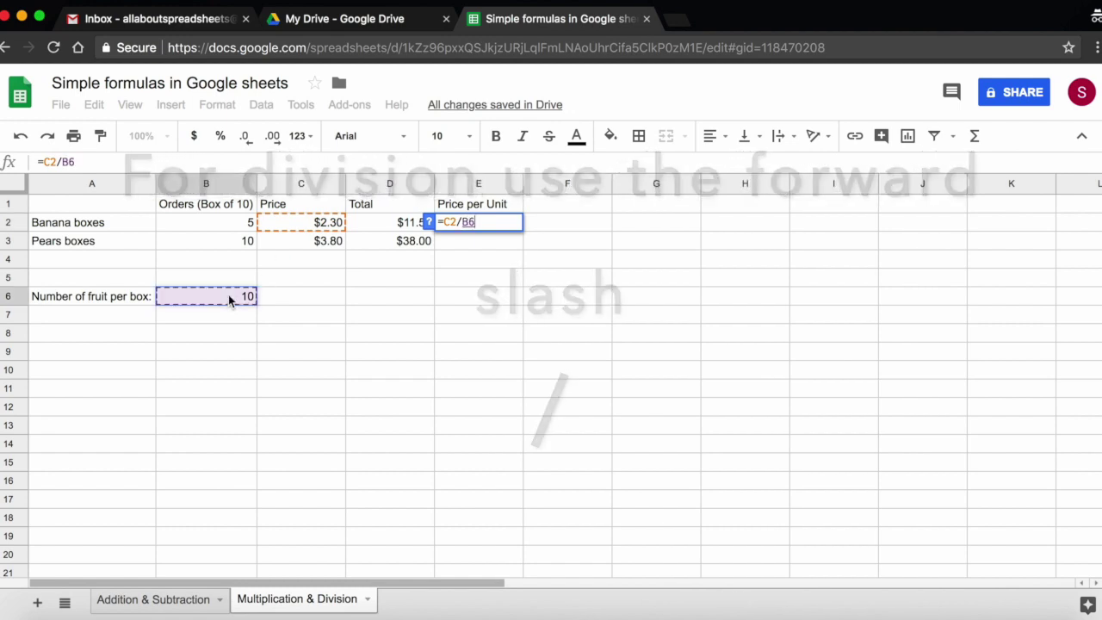
key(Return)
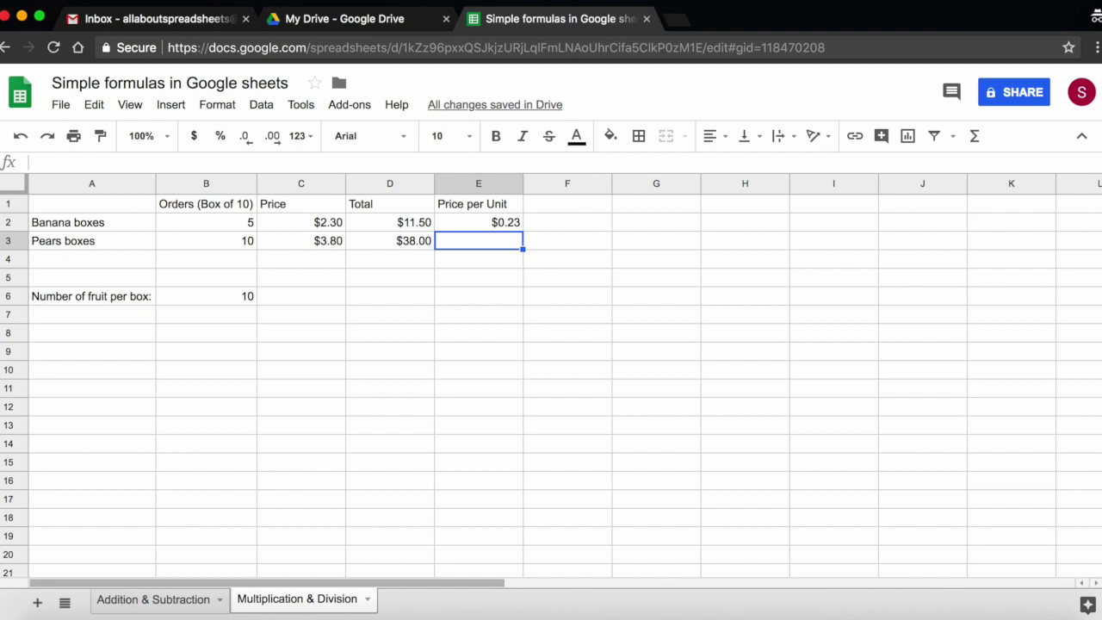
Step: Enter =C3/B6 in E3 for the pears price per unit of $0.38
text(=)
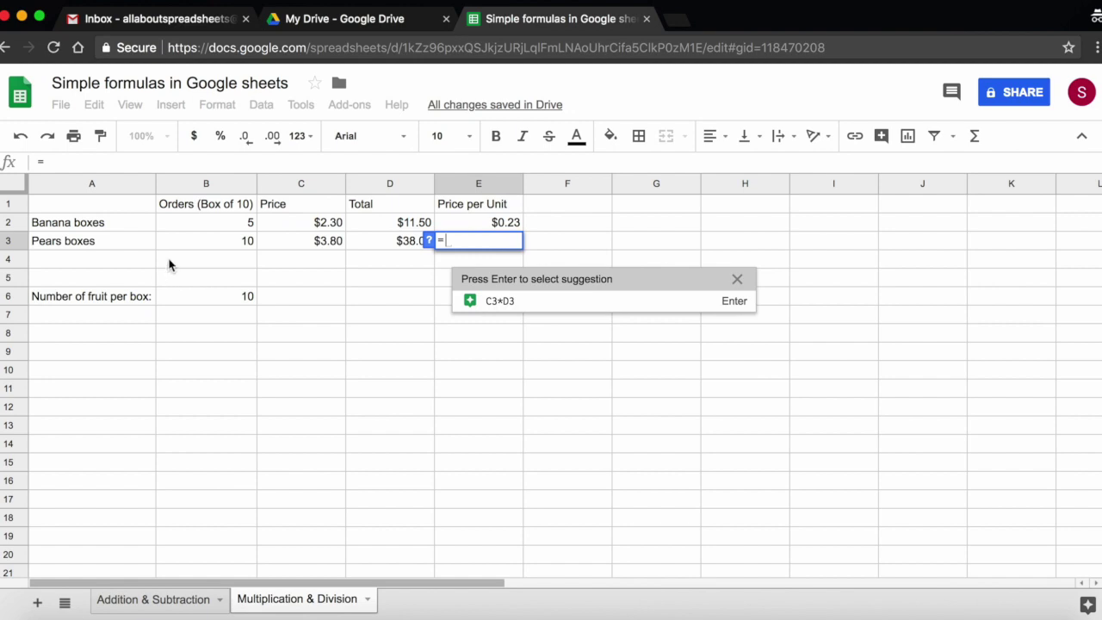
click(324, 243)
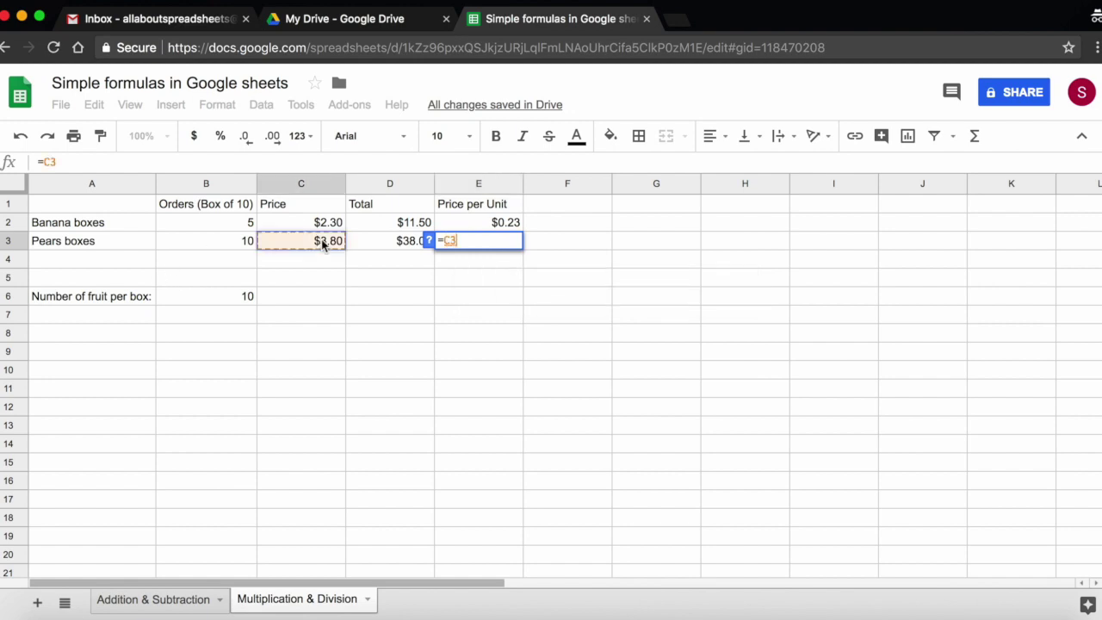
text(/)
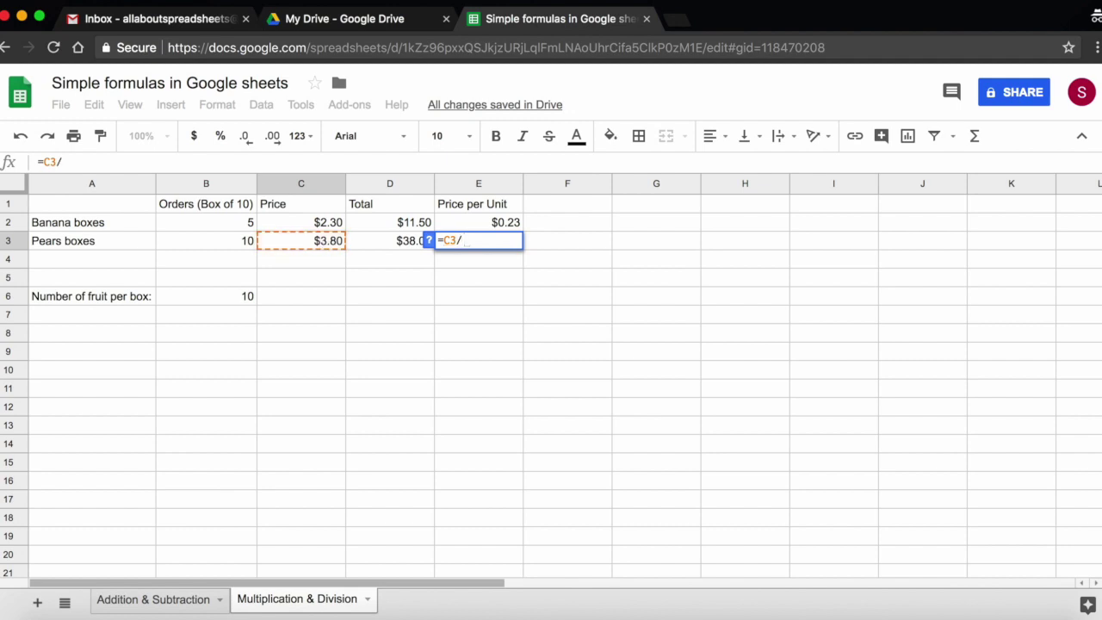
click(227, 296)
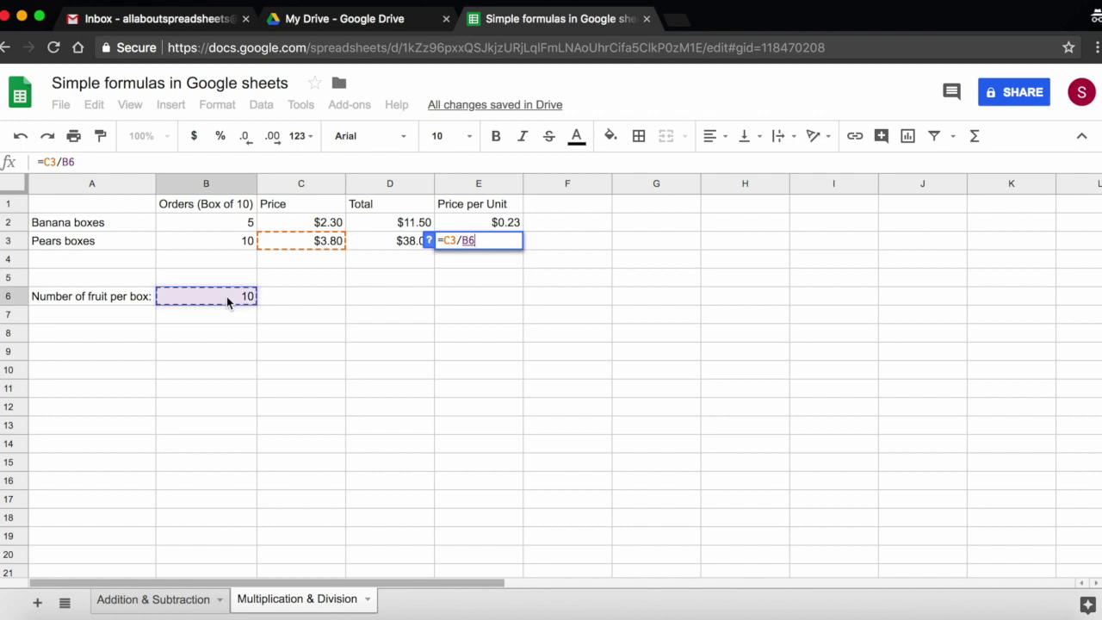
key(Return)
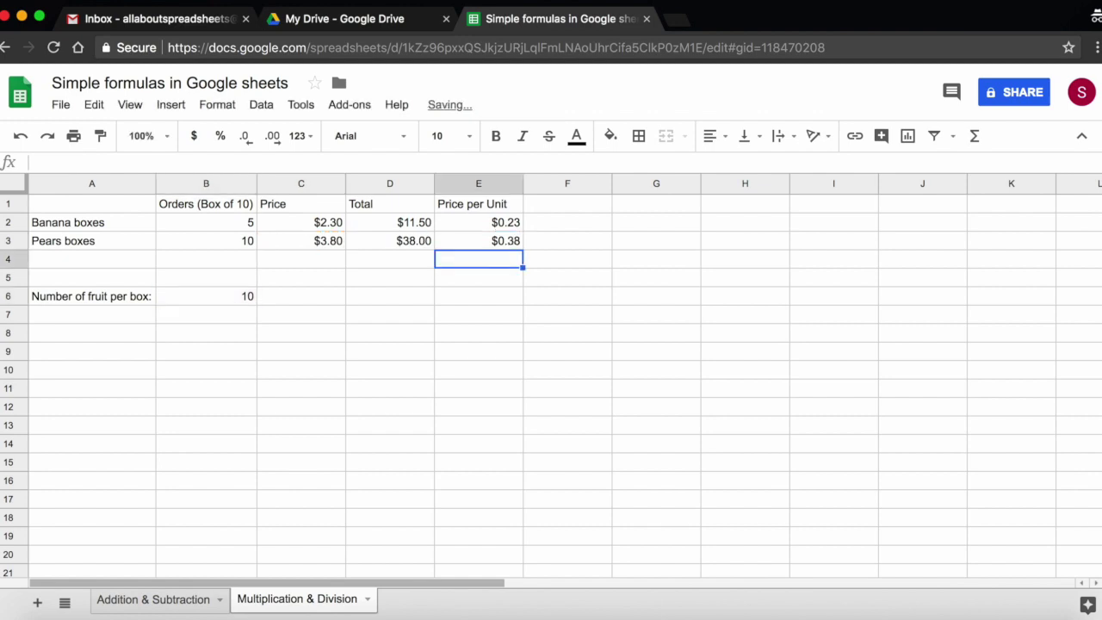
click(478, 240)
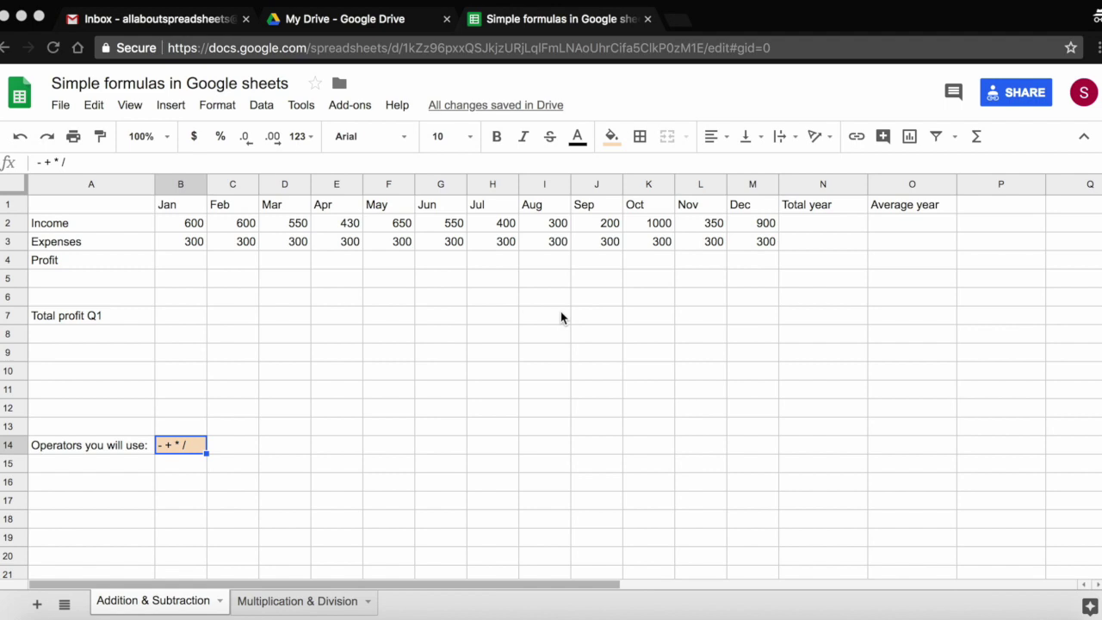
Step: Choose File > Make a copy to bring up the Copy document dialog
click(61, 106)
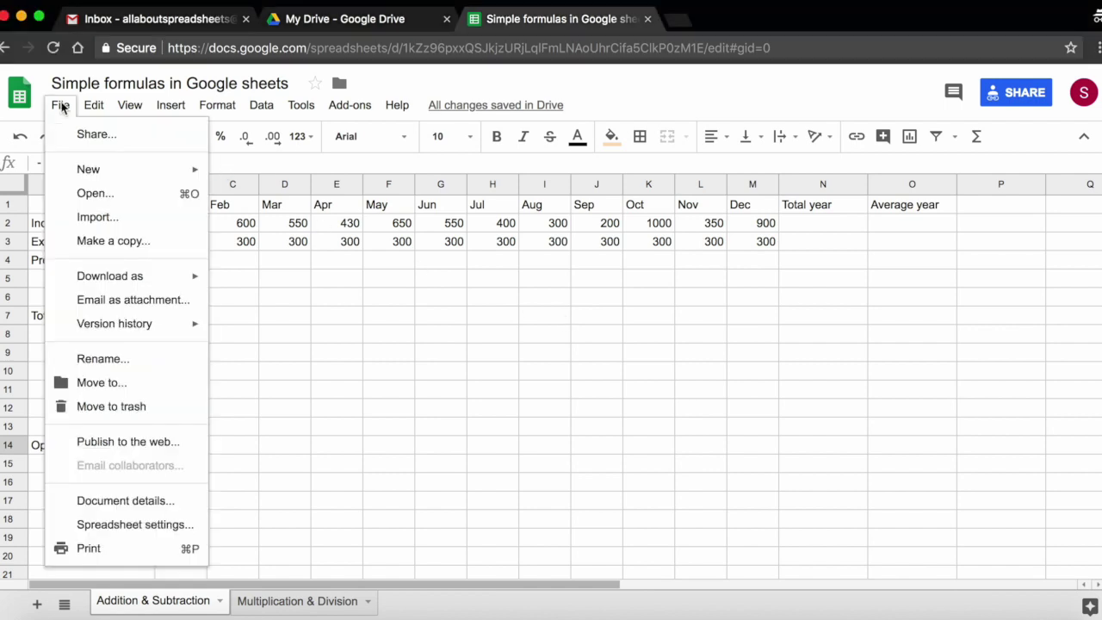
click(108, 243)
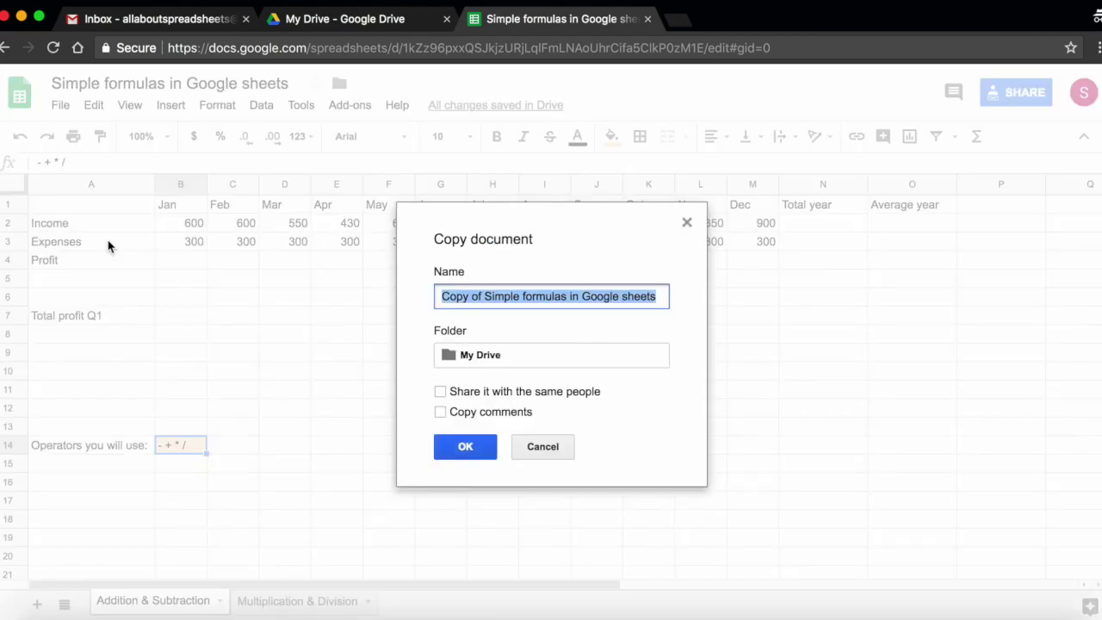